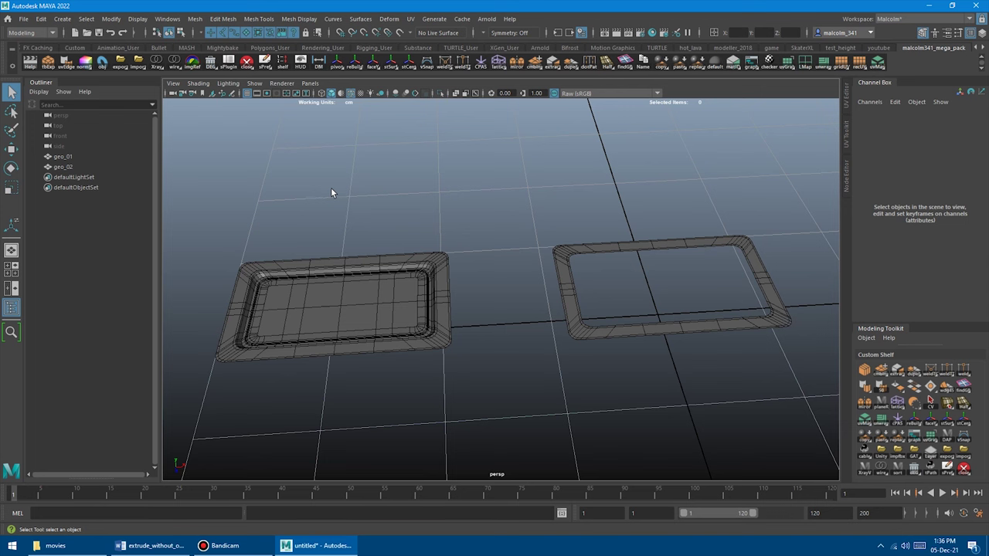
# Select the finished tray geo_01, turn on its smooth mesh preview and examine the recessed corner up close
pyautogui.keyDown('alt'); pyautogui.moveTo(343, 201); pyautogui.dragTo(376, 209); pyautogui.keyUp('alt')
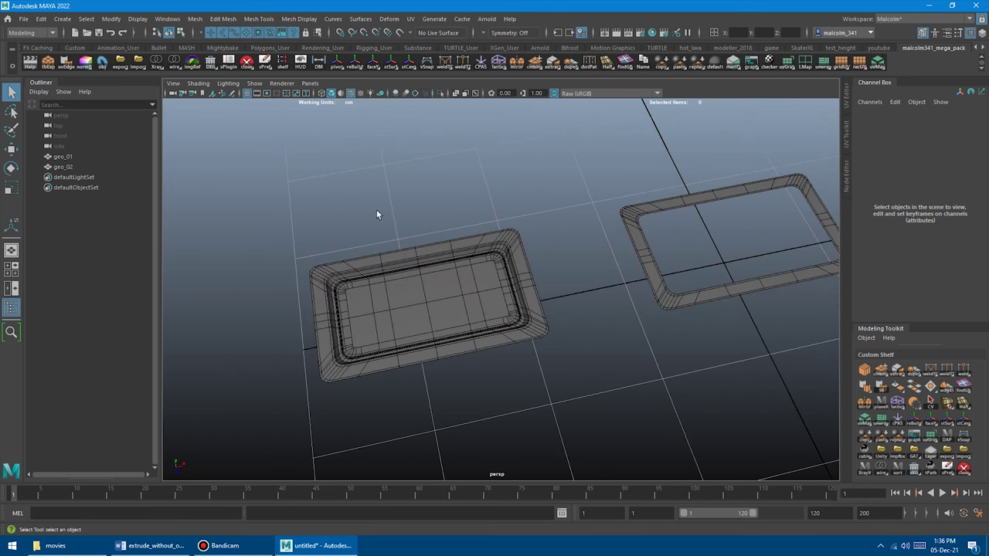
pyautogui.keyDown('alt'); pyautogui.moveTo(376, 210); pyautogui.dragTo(357, 228, button='right'); pyautogui.keyUp('alt')
pyautogui.keyDown('alt'); pyautogui.moveTo(355, 228); pyautogui.dragTo(498, 238); pyautogui.keyUp('alt')
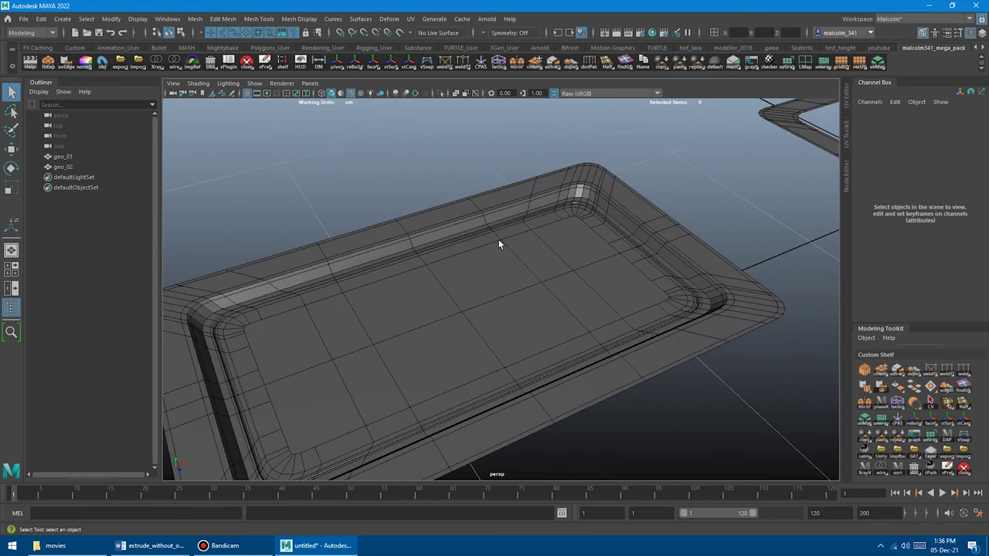
pyautogui.click(498, 238)
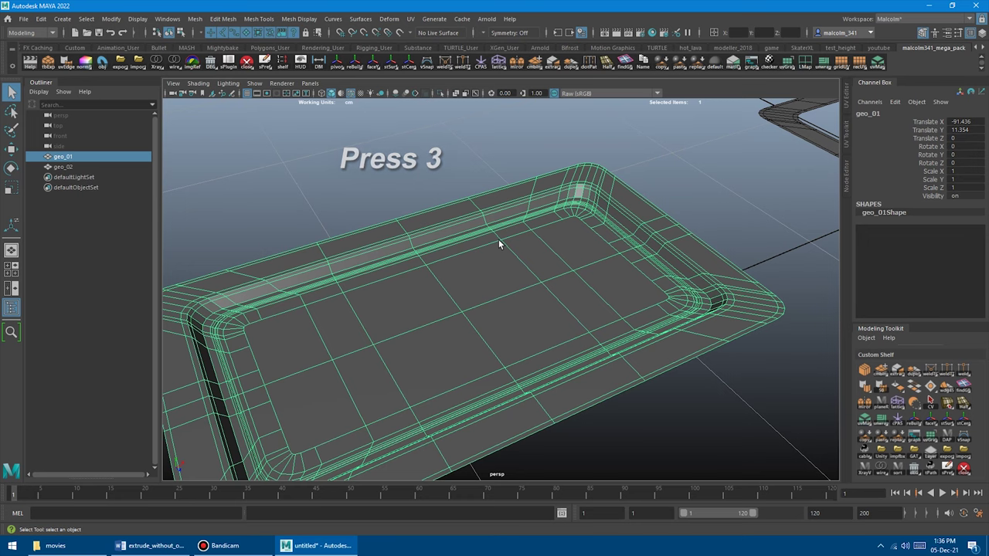
pyautogui.press('3')
pyautogui.keyDown('alt'); pyautogui.moveTo(498, 238); pyautogui.dragTo(546, 247, button='right'); pyautogui.keyUp('alt')
pyautogui.moveTo(546, 247)
pyautogui.keyDown('alt'); pyautogui.mouseDown()
pyautogui.moveTo(453, 249)
pyautogui.moveTo(415, 236)
pyautogui.moveTo(397, 205)
pyautogui.moveTo(475, 212)
pyautogui.moveTo(419, 223)
pyautogui.moveTo(437, 182)
pyautogui.moveTo(523, 188)
pyautogui.moveTo(503, 205)
pyautogui.moveTo(446, 219)
pyautogui.moveTo(574, 202)
pyautogui.moveTo(596, 172)
pyautogui.moveTo(561, 245)
pyautogui.mouseUp(); pyautogui.keyUp('alt')
pyautogui.scroll(3, 562, 244)
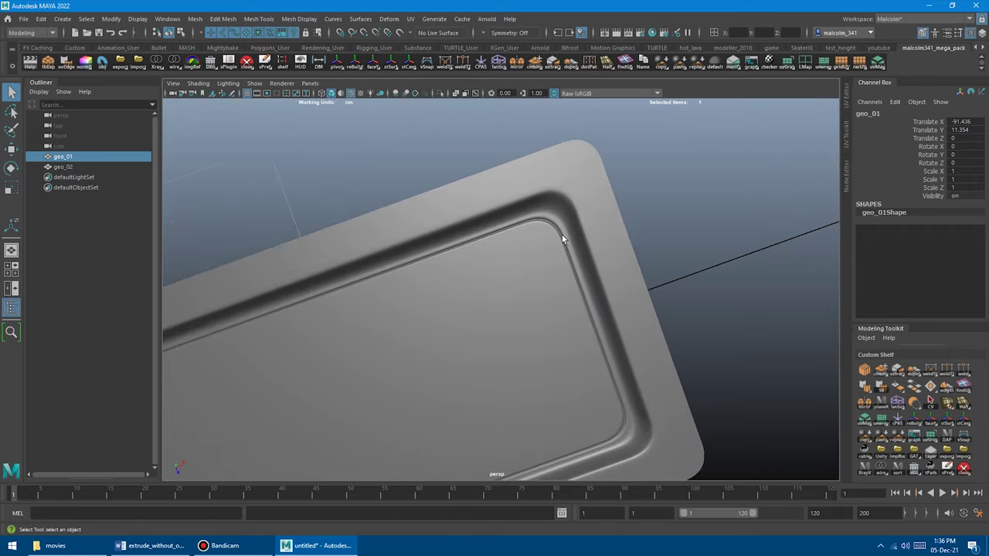
pyautogui.keyDown('alt'); pyautogui.moveTo(555, 230); pyautogui.dragTo(443, 250); pyautogui.keyUp('alt')
# Show geo_01's cage over the smooth mesh, turn smooth preview off and examine the corner's edge layout
pyautogui.press('2')
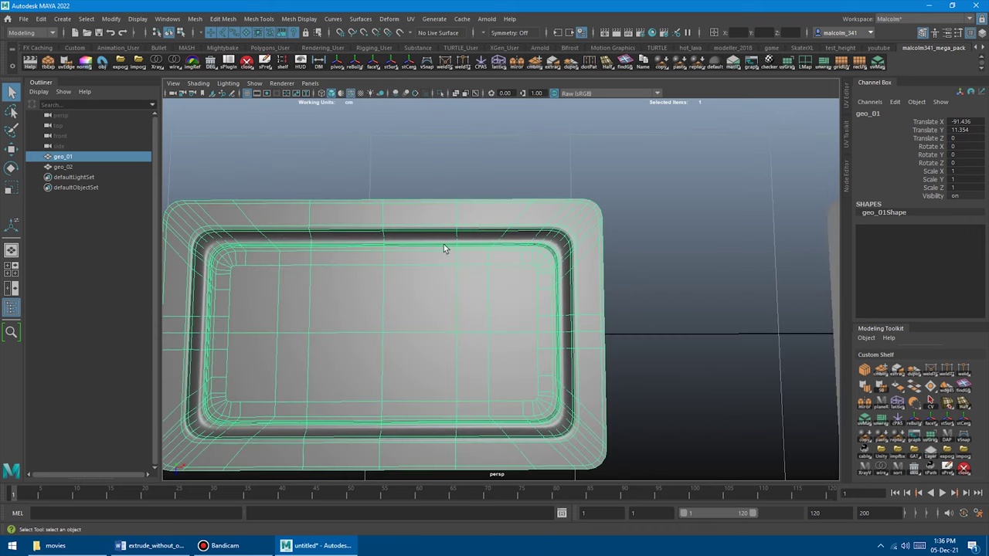
pyautogui.press('1')
pyautogui.keyDown('alt'); pyautogui.moveTo(436, 298); pyautogui.dragTo(592, 191); pyautogui.keyUp('alt')
pyautogui.scroll(6, 523, 278)
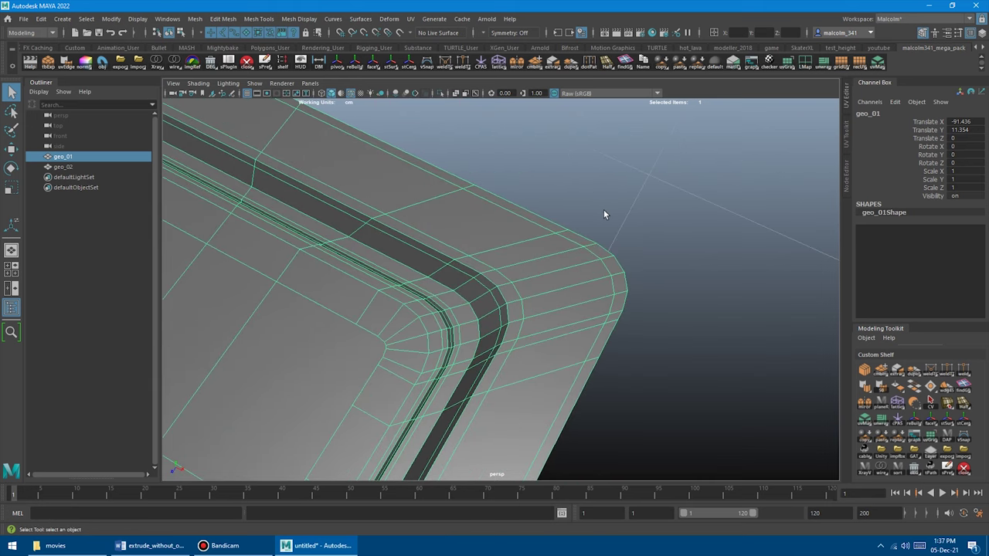
pyautogui.keyDown('alt'); pyautogui.moveTo(678, 219); pyautogui.dragTo(638, 242, button='right'); pyautogui.keyUp('alt')
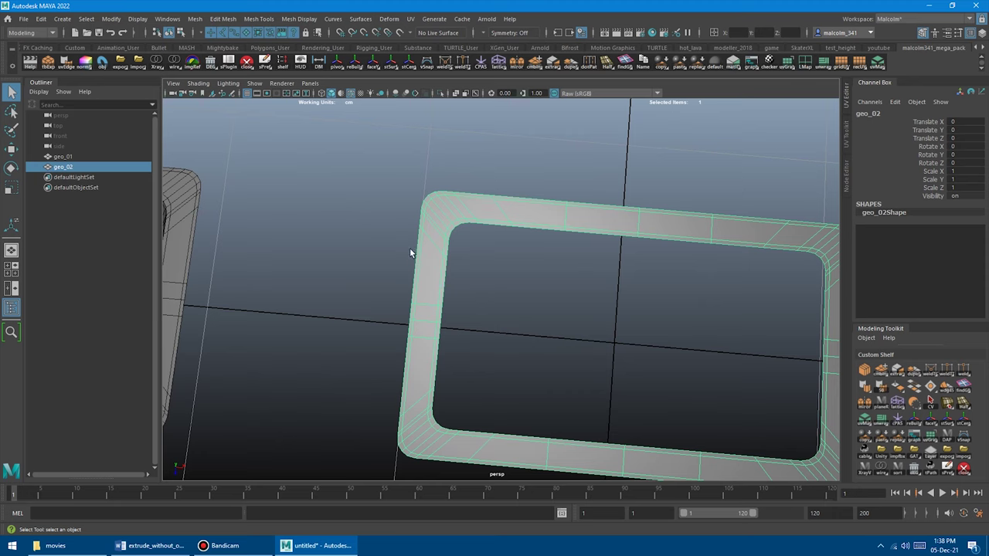
# Select the whole outer border edge loop of the frame geo_02
pyautogui.keyDown('alt'); pyautogui.moveTo(448, 262); pyautogui.dragTo(479, 325); pyautogui.keyUp('alt')
pyautogui.keyDown('alt'); pyautogui.moveTo(479, 325); pyautogui.dragTo(554, 326, button='right'); pyautogui.keyUp('alt')
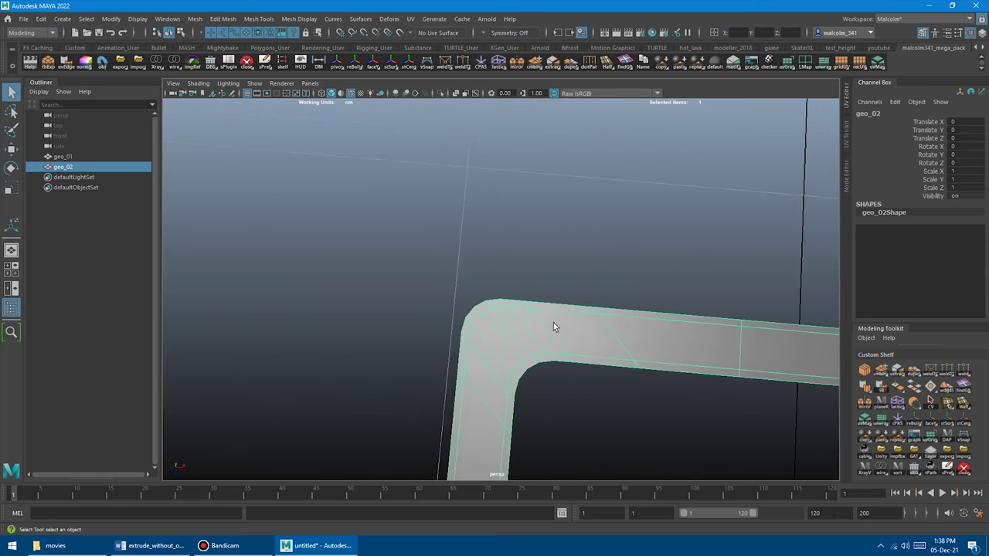
pyautogui.moveTo(486, 261); pyautogui.dragTo(485, 234, button='right')
pyautogui.doubleClick(511, 286)
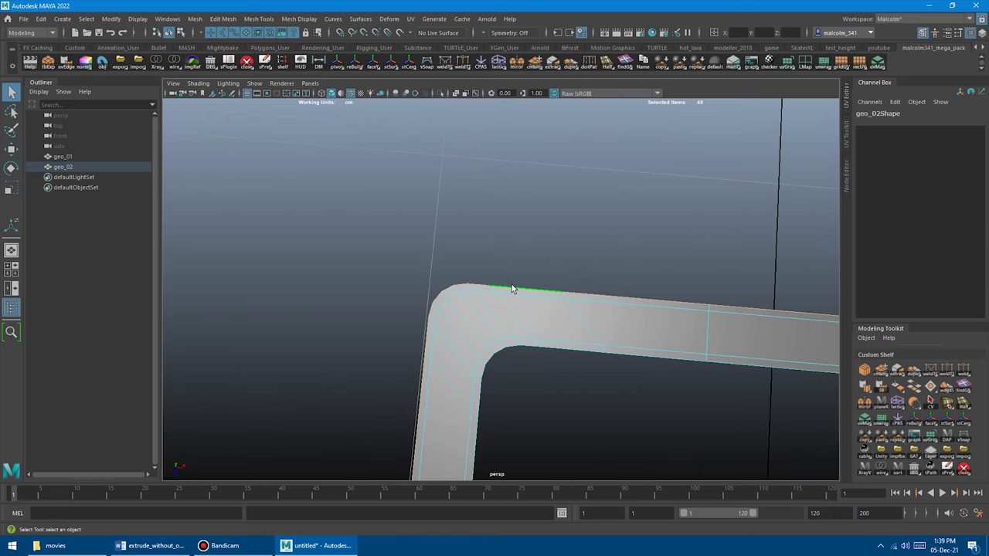
pyautogui.keyDown('alt'); pyautogui.moveTo(511, 286); pyautogui.dragTo(417, 297, button='right'); pyautogui.keyUp('alt')
pyautogui.keyDown('alt'); pyautogui.moveTo(536, 308); pyautogui.dragTo(476, 282, button='middle'); pyautogui.keyUp('alt')
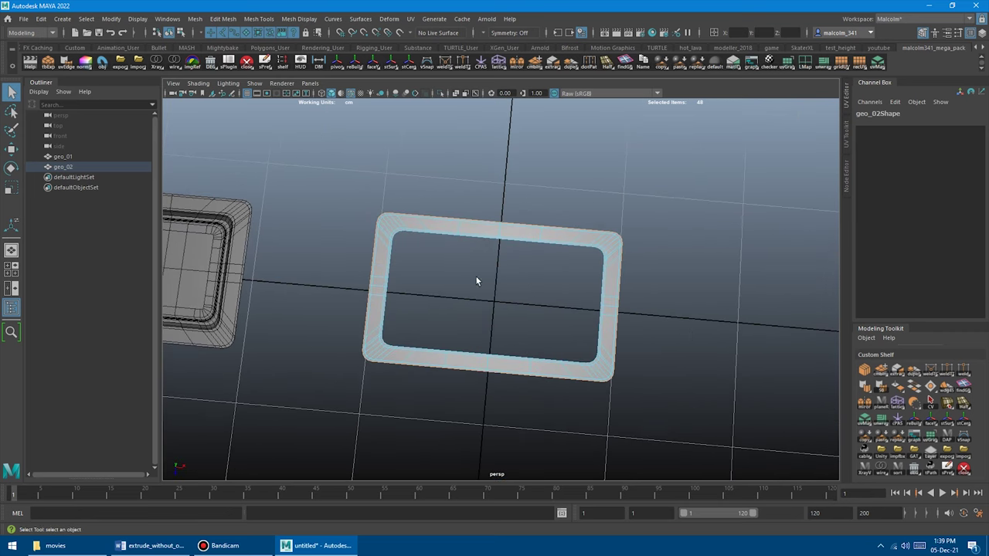
# Try extruding the frame's outer border edges outward with an offset of 11
pyautogui.keyDown('shift'); pyautogui.rightClick(508, 164); pyautogui.keyUp('shift')
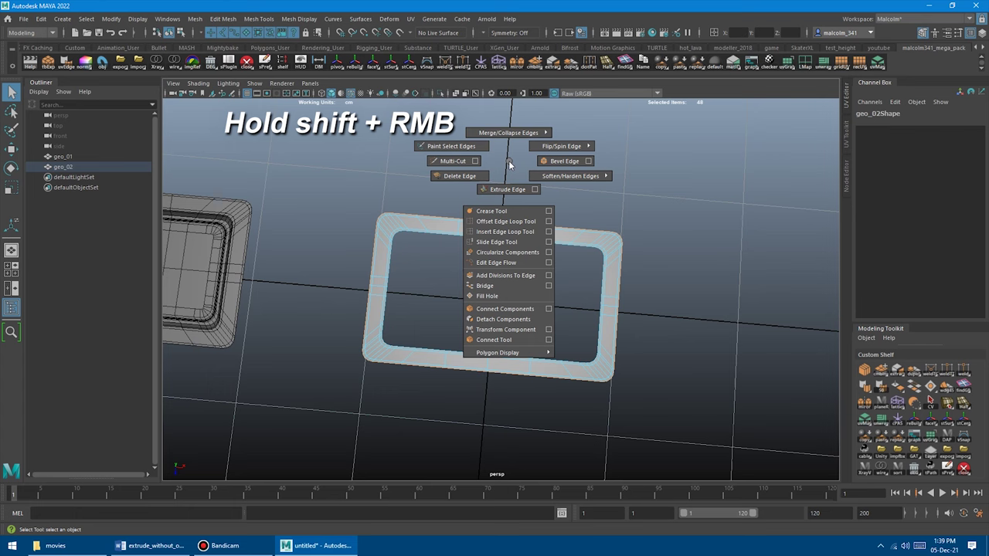
pyautogui.click(508, 189)
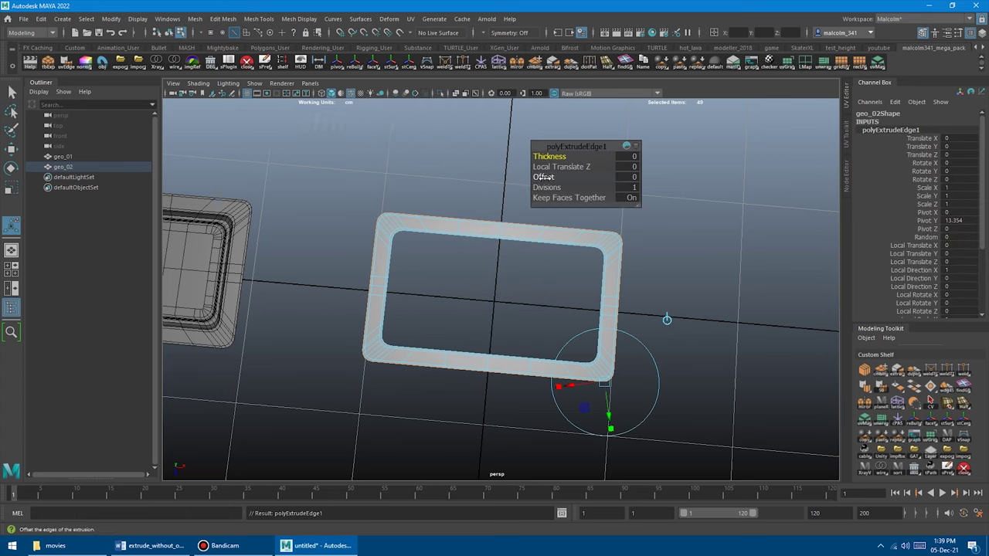
pyautogui.moveTo(543, 177); pyautogui.dragTo(573, 181)
pyautogui.scroll(6, 405, 223)
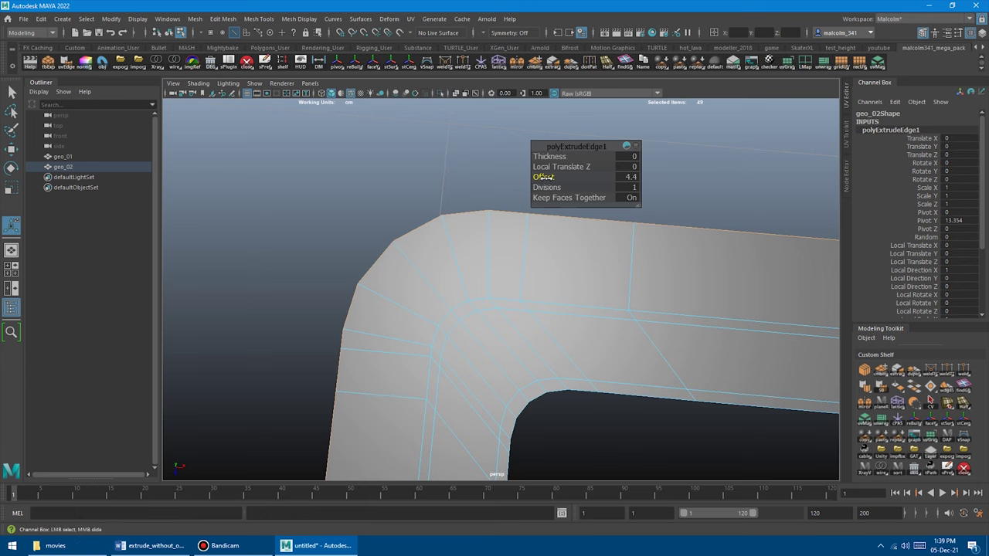
pyautogui.moveTo(543, 179); pyautogui.dragTo(434, 178)
pyautogui.scroll(-5, 392, 295)
pyautogui.scroll(-4, 391, 296)
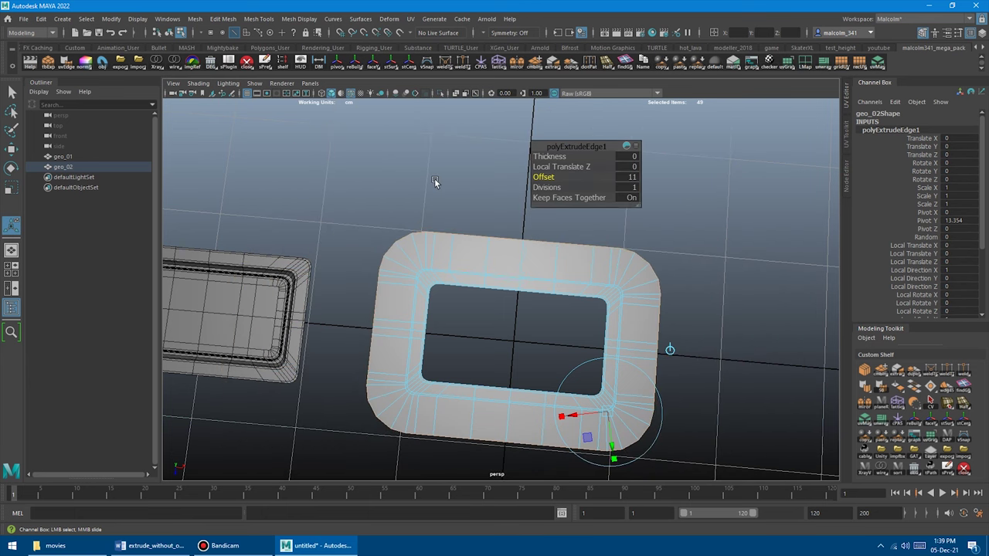
# Undo the outer border edge extrusion and its offset changes on geo_02
pyautogui.hotkey('ctrl', 'z')
pyautogui.hotkey('ctrl', 'z')
pyautogui.hotkey('ctrl', 'z')
pyautogui.hotkey('ctrl', 'z')
pyautogui.hotkey('ctrl', 'z')
pyautogui.scroll(5, 471, 255)
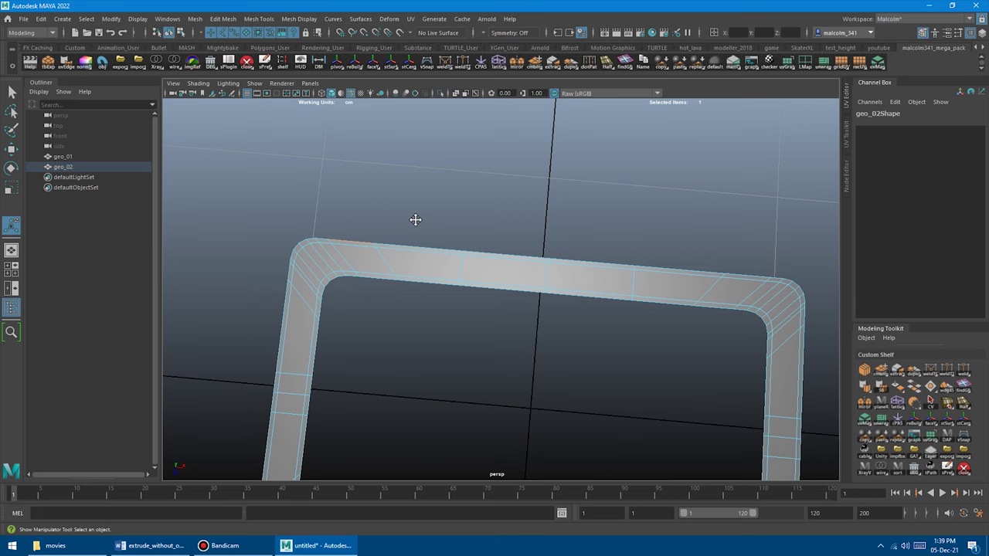
# Select the whole inner border edge loop around the opening of geo_02
pyautogui.keyDown('alt'); pyautogui.moveTo(415, 218); pyautogui.dragTo(506, 204, button='middle'); pyautogui.keyUp('alt')
pyautogui.scroll(5, 460, 277)
pyautogui.moveTo(460, 278)
pyautogui.keyDown('alt'); pyautogui.mouseDown()
pyautogui.moveTo(468, 282)
pyautogui.moveTo(465, 274)
pyautogui.mouseUp(); pyautogui.keyUp('alt')
pyautogui.press('q')
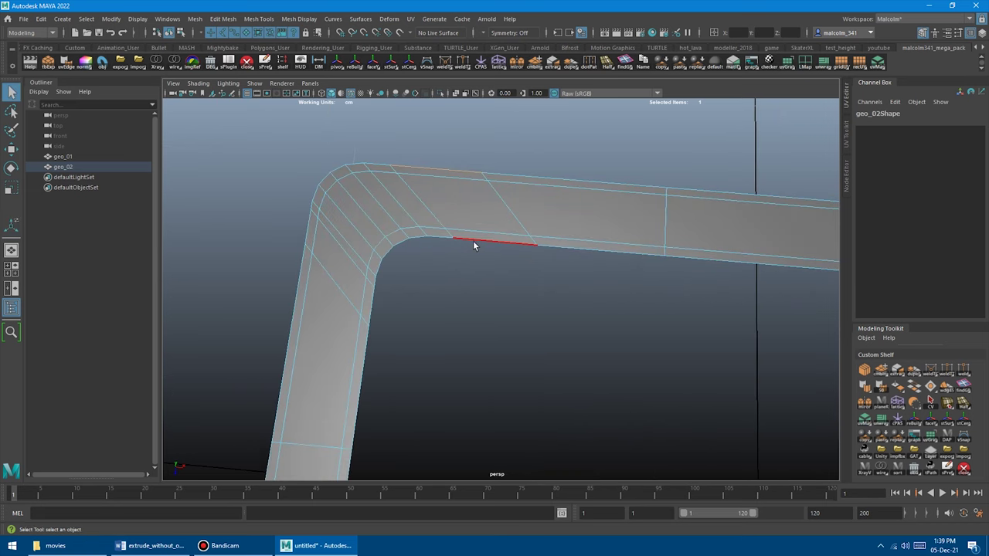
pyautogui.doubleClick(473, 241)
pyautogui.scroll(-4, 442, 283)
pyautogui.keyDown('alt'); pyautogui.moveTo(588, 310); pyautogui.dragTo(483, 249, button='middle'); pyautogui.keyUp('alt')
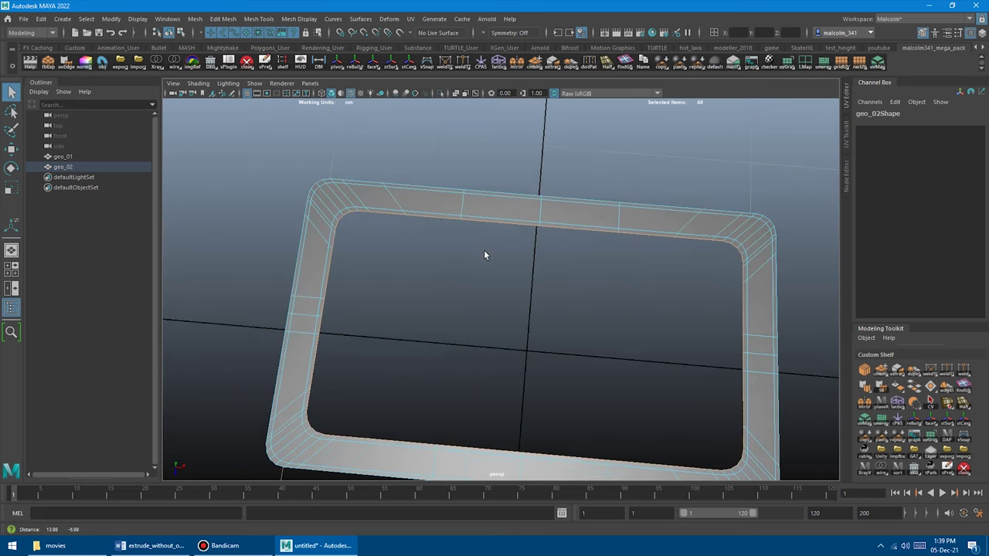
# Extrude the inner border edges into the frame's opening with an offset of 1.6
pyautogui.keyDown('alt'); pyautogui.moveTo(483, 249); pyautogui.dragTo(493, 271); pyautogui.keyUp('alt')
pyautogui.scroll(-3, 494, 271)
pyautogui.keyDown('shift'); pyautogui.rightClick(534, 175); pyautogui.keyUp('shift')
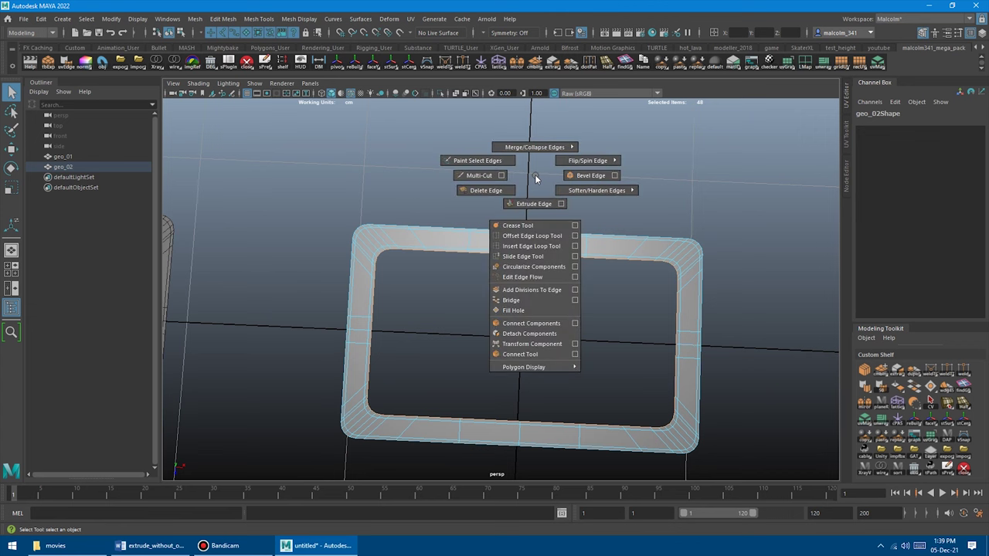
pyautogui.click(537, 202)
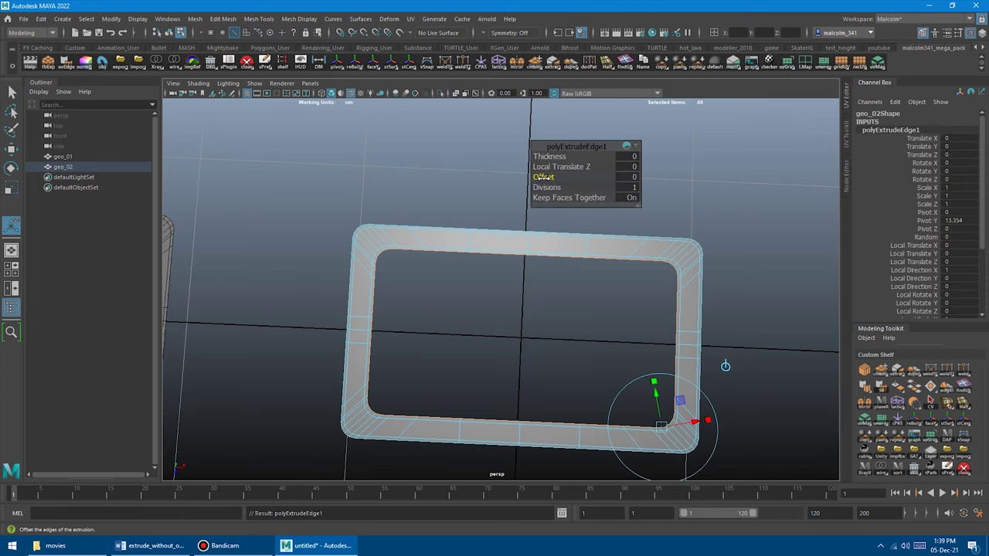
pyautogui.moveTo(543, 177); pyautogui.dragTo(551, 179)
pyautogui.keyDown('alt'); pyautogui.moveTo(383, 231); pyautogui.dragTo(477, 260, button='middle'); pyautogui.keyUp('alt')
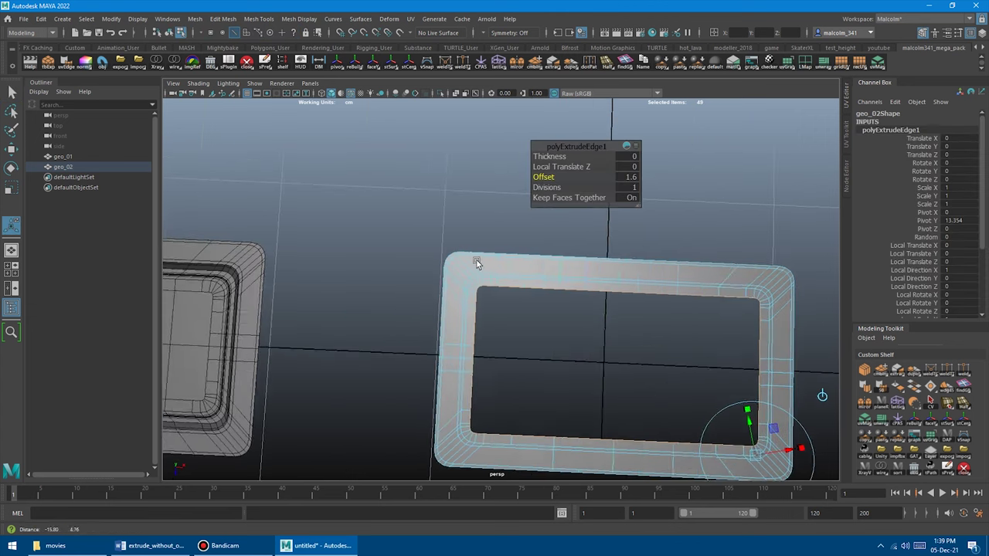
pyautogui.scroll(8, 506, 291)
pyautogui.keyDown('alt'); pyautogui.moveTo(390, 276); pyautogui.dragTo(479, 289, button='middle'); pyautogui.keyUp('alt')
pyautogui.scroll(2, 479, 290)
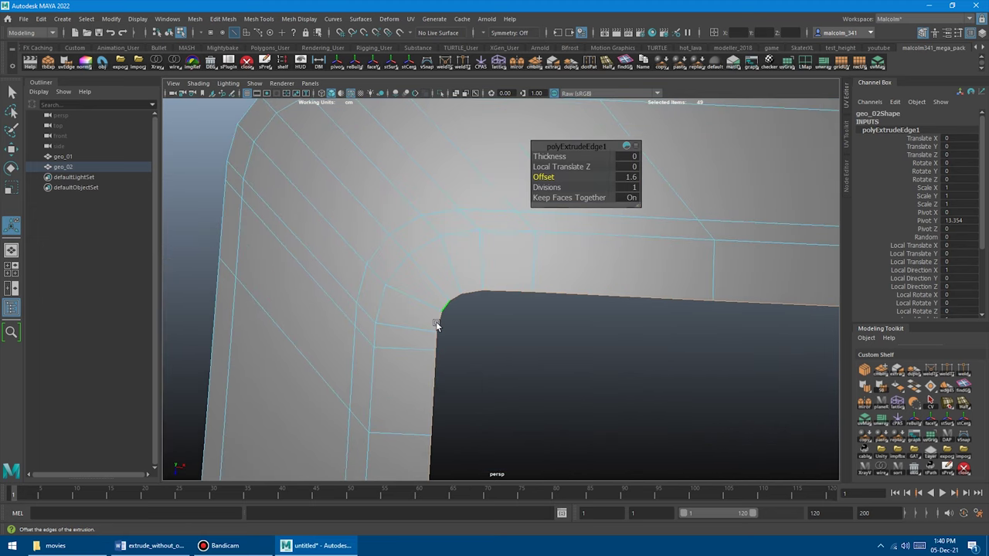
# Raise the inner edge extrusion's offset to 9.5 and compare the frame's corners with those of geo_01
pyautogui.moveTo(547, 179); pyautogui.dragTo(588, 190)
pyautogui.scroll(-5, 462, 280)
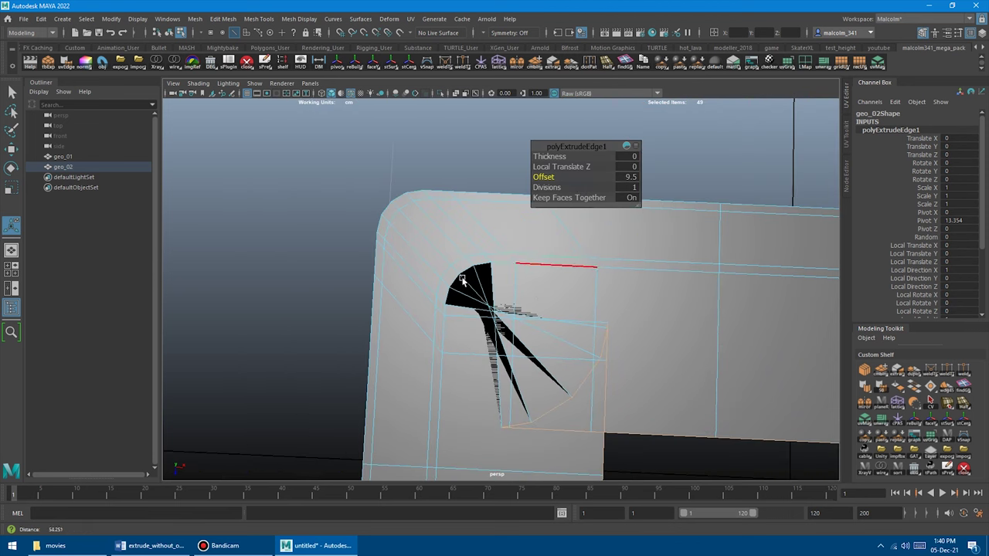
pyautogui.keyDown('alt'); pyautogui.moveTo(462, 280); pyautogui.dragTo(332, 268, button='right'); pyautogui.keyUp('alt')
pyautogui.keyDown('alt'); pyautogui.moveTo(505, 272); pyautogui.dragTo(439, 227, button='middle'); pyautogui.keyUp('alt')
pyautogui.keyDown('alt'); pyautogui.moveTo(438, 227); pyautogui.dragTo(343, 231, button='right'); pyautogui.keyUp('alt')
pyautogui.keyDown('alt'); pyautogui.moveTo(343, 230); pyautogui.dragTo(483, 245, button='middle'); pyautogui.keyUp('alt')
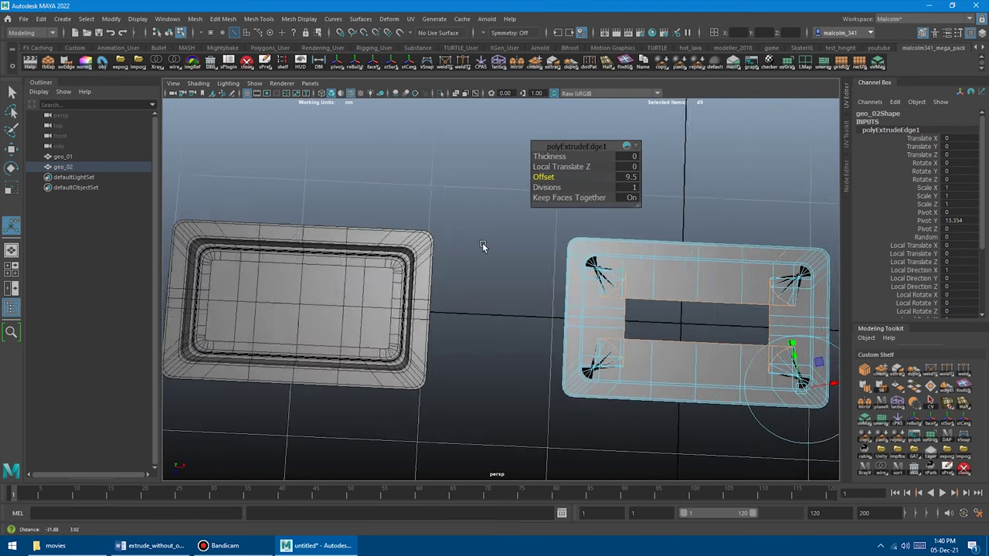
pyautogui.scroll(4, 482, 246)
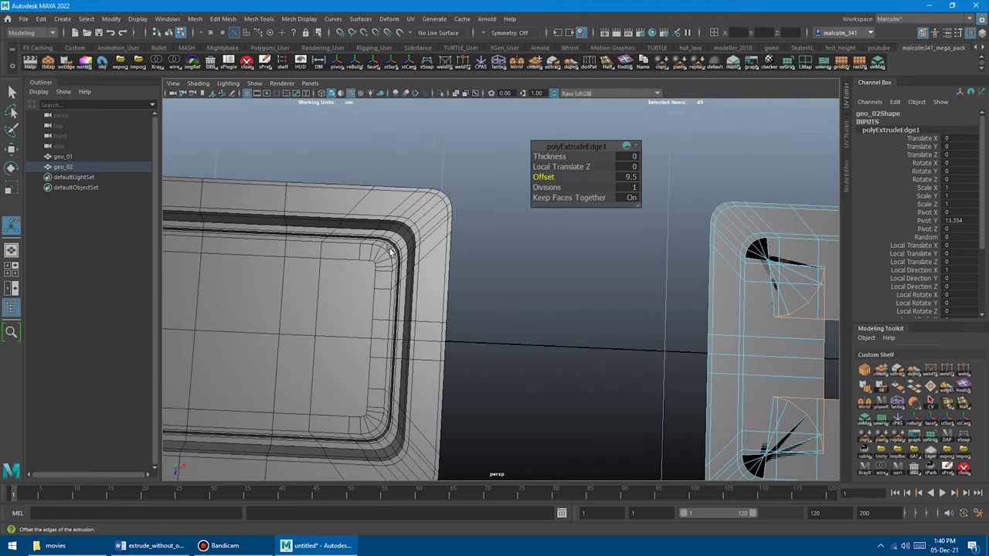
pyautogui.keyDown('alt'); pyautogui.moveTo(595, 279); pyautogui.dragTo(403, 285, button='middle'); pyautogui.keyUp('alt')
pyautogui.keyDown('alt'); pyautogui.moveTo(403, 285); pyautogui.dragTo(491, 284, button='right'); pyautogui.keyUp('alt')
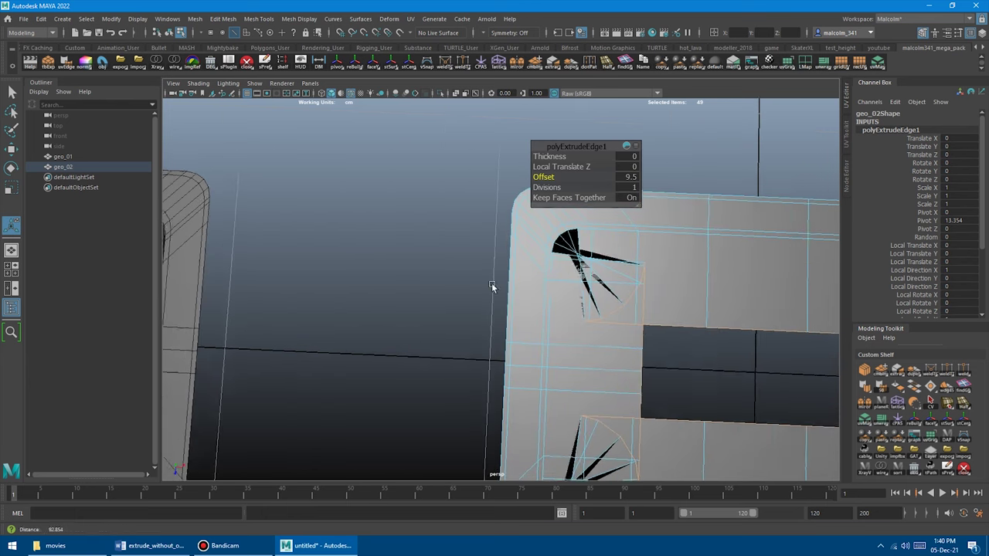
pyautogui.keyDown('alt'); pyautogui.moveTo(579, 257); pyautogui.dragTo(455, 262, button='right'); pyautogui.keyUp('alt')
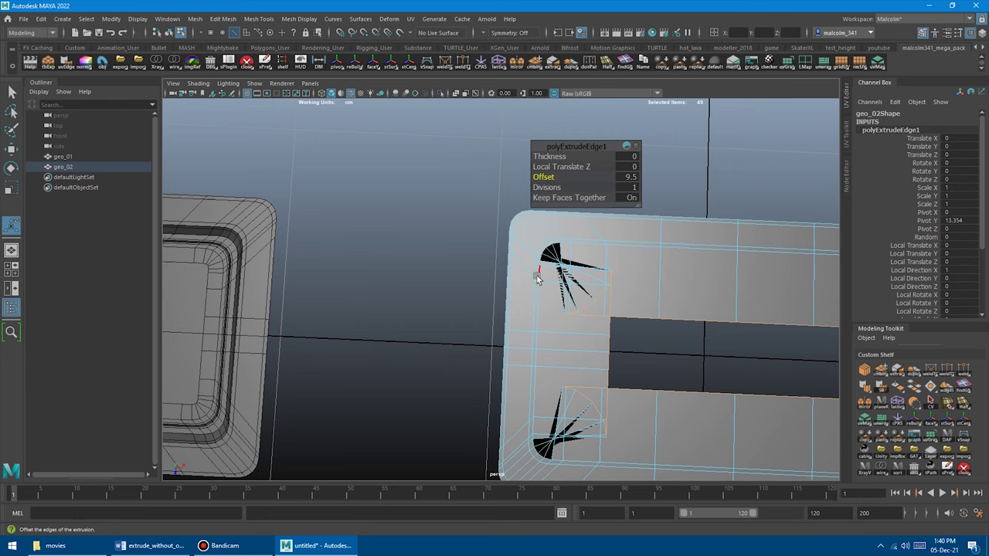
pyautogui.keyDown('alt'); pyautogui.moveTo(538, 278); pyautogui.dragTo(438, 279, button='middle'); pyautogui.keyUp('alt')
# Reduce the inner edge extrusion's offset to 2.4 while checking the spacing of the edges at the inner corner
pyautogui.moveTo(544, 179); pyautogui.dragTo(516, 185)
pyautogui.keyDown('alt'); pyautogui.moveTo(516, 185); pyautogui.dragTo(679, 303, button='right'); pyautogui.keyUp('alt')
pyautogui.keyDown('alt'); pyautogui.moveTo(325, 259); pyautogui.dragTo(437, 270, button='middle'); pyautogui.keyUp('alt')
pyautogui.keyDown('alt'); pyautogui.moveTo(437, 270); pyautogui.dragTo(533, 272, button='right'); pyautogui.keyUp('alt')
pyautogui.keyDown('alt'); pyautogui.moveTo(386, 270); pyautogui.dragTo(513, 271, button='middle'); pyautogui.keyUp('alt')
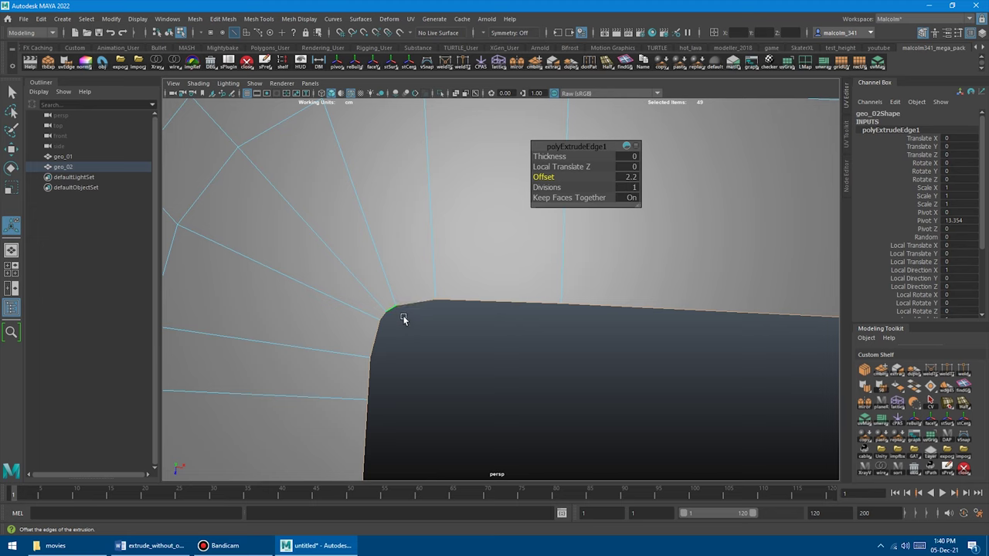
pyautogui.scroll(-5, 442, 314)
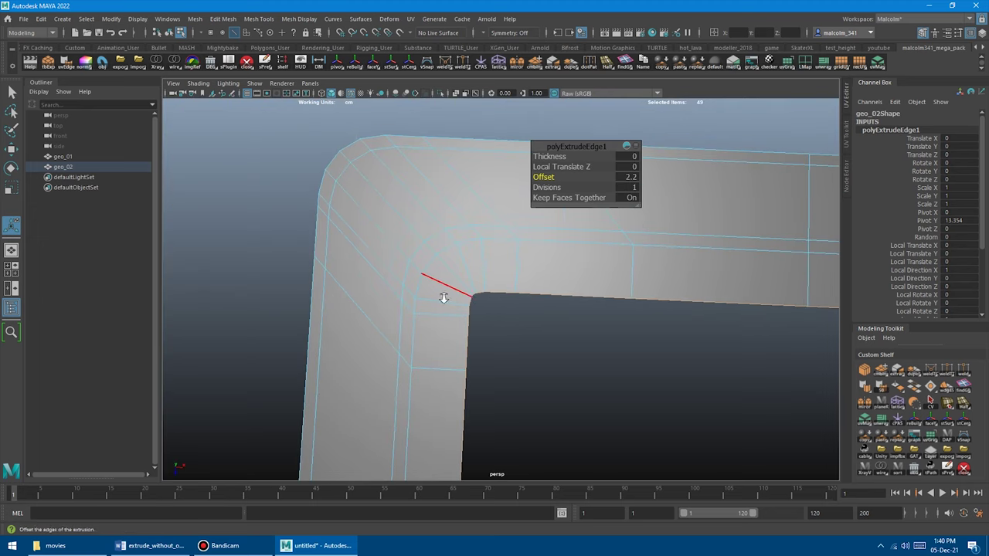
pyautogui.keyDown('alt'); pyautogui.moveTo(444, 298); pyautogui.dragTo(503, 243, button='right'); pyautogui.keyUp('alt')
pyautogui.moveTo(543, 179); pyautogui.dragTo(545, 179)
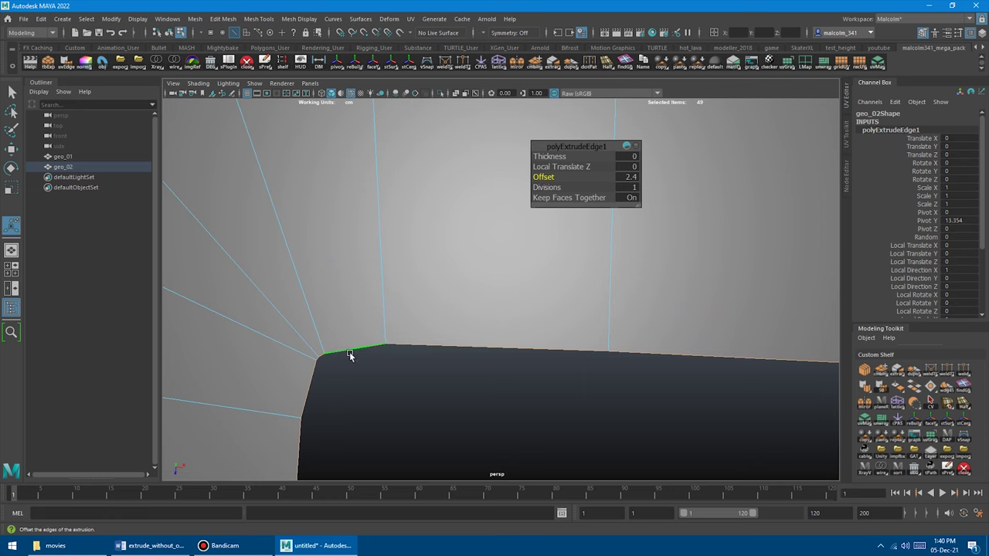
pyautogui.keyDown('alt'); pyautogui.moveTo(349, 352); pyautogui.dragTo(289, 322, button='right'); pyautogui.keyUp('alt')
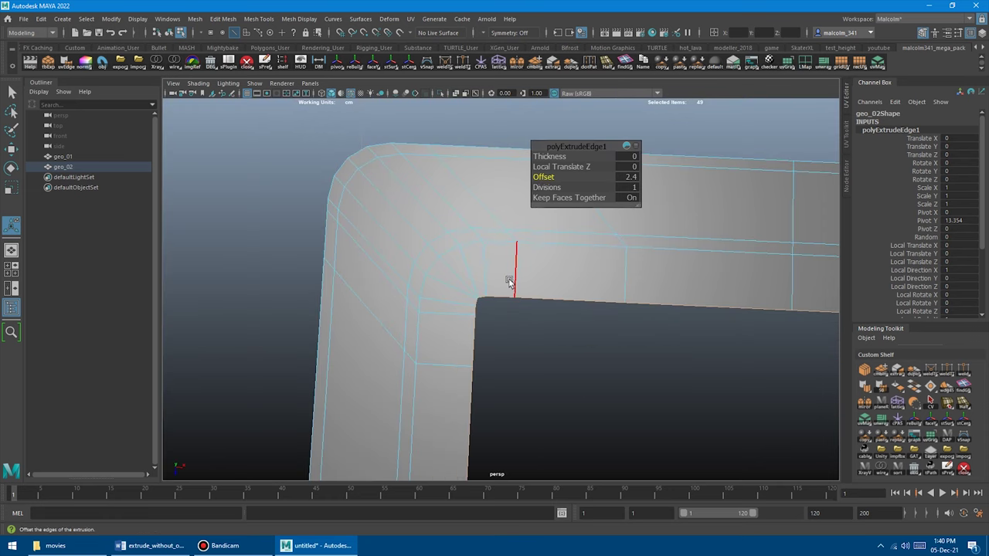
# Examine geo_01's rounded inner corner with smooth preview on, and its edge layout with preview off
pyautogui.keyDown('alt'); pyautogui.moveTo(509, 282); pyautogui.dragTo(329, 268, button='right'); pyautogui.keyUp('alt')
pyautogui.keyDown('alt'); pyautogui.moveTo(329, 268); pyautogui.dragTo(584, 274, button='middle'); pyautogui.keyUp('alt')
pyautogui.keyDown('alt'); pyautogui.moveTo(487, 297); pyautogui.dragTo(517, 284, button='right'); pyautogui.keyUp('alt')
pyautogui.press('3')
pyautogui.keyDown('alt'); pyautogui.moveTo(518, 284); pyautogui.dragTo(438, 300); pyautogui.keyUp('alt')
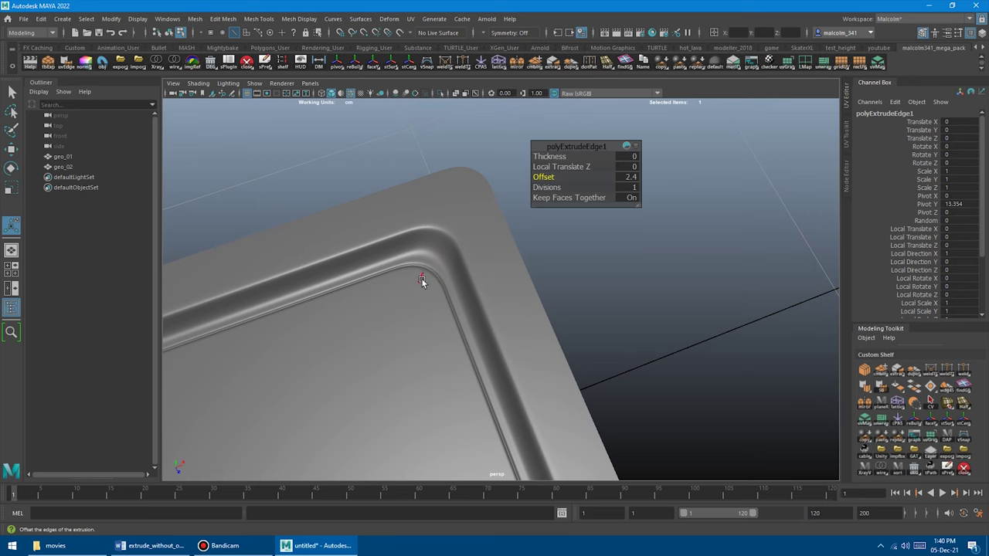
pyautogui.press('1')
pyautogui.keyDown('alt'); pyautogui.moveTo(433, 283); pyautogui.dragTo(407, 303); pyautogui.keyUp('alt')
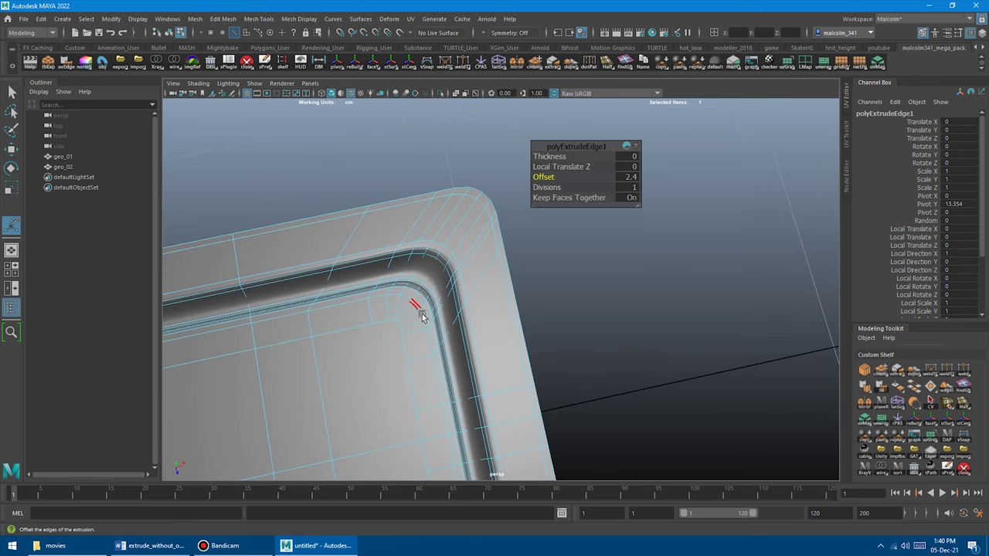
pyautogui.keyDown('alt'); pyautogui.moveTo(575, 308); pyautogui.dragTo(510, 282, button='right'); pyautogui.keyUp('alt')
pyautogui.keyDown('alt'); pyautogui.moveTo(510, 282); pyautogui.dragTo(255, 302, button='middle'); pyautogui.keyUp('alt')
# Turn on smooth preview for geo_02, examine its extruded inner corner and clear the edge selection
pyautogui.click(531, 275)
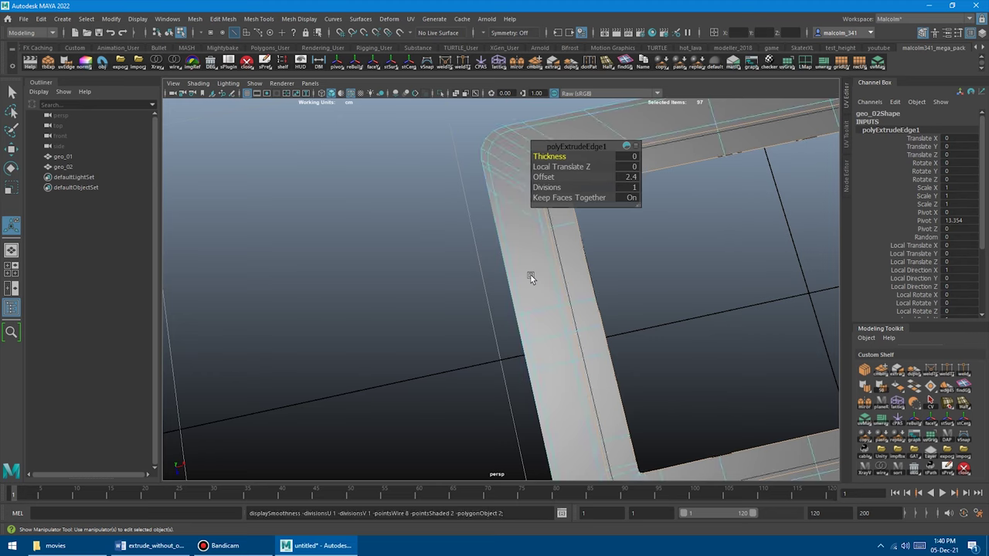
pyautogui.keyDown('alt'); pyautogui.moveTo(531, 275); pyautogui.dragTo(493, 304); pyautogui.keyUp('alt')
pyautogui.keyDown('alt'); pyautogui.moveTo(493, 303); pyautogui.dragTo(584, 316, button='right'); pyautogui.keyUp('alt')
pyautogui.press('3')
pyautogui.keyDown('alt'); pyautogui.moveTo(582, 316); pyautogui.dragTo(572, 311); pyautogui.keyUp('alt')
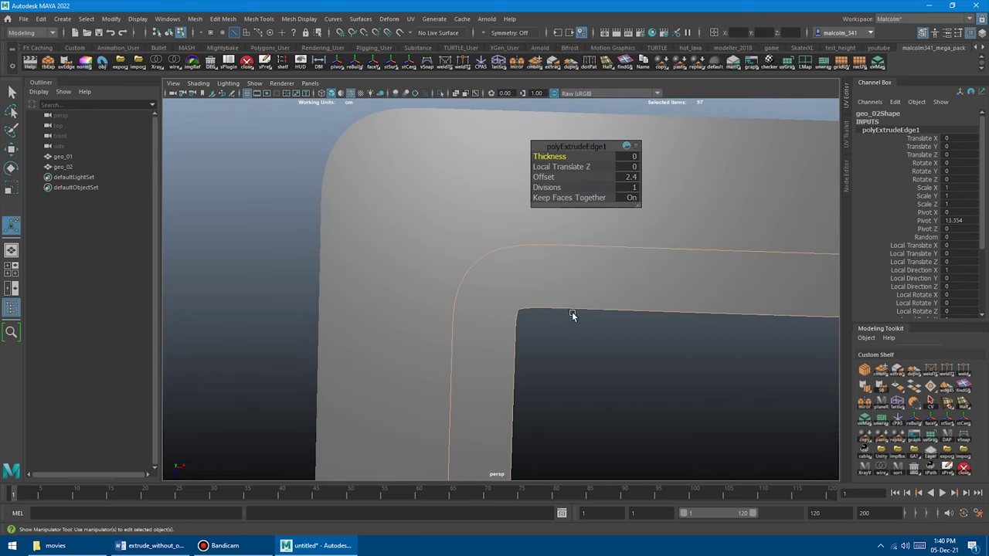
pyautogui.keyDown('alt'); pyautogui.moveTo(572, 311); pyautogui.dragTo(519, 301, button='right'); pyautogui.keyUp('alt')
pyautogui.click(574, 365)
pyautogui.moveTo(499, 243); pyautogui.dragTo(462, 205, button='right')
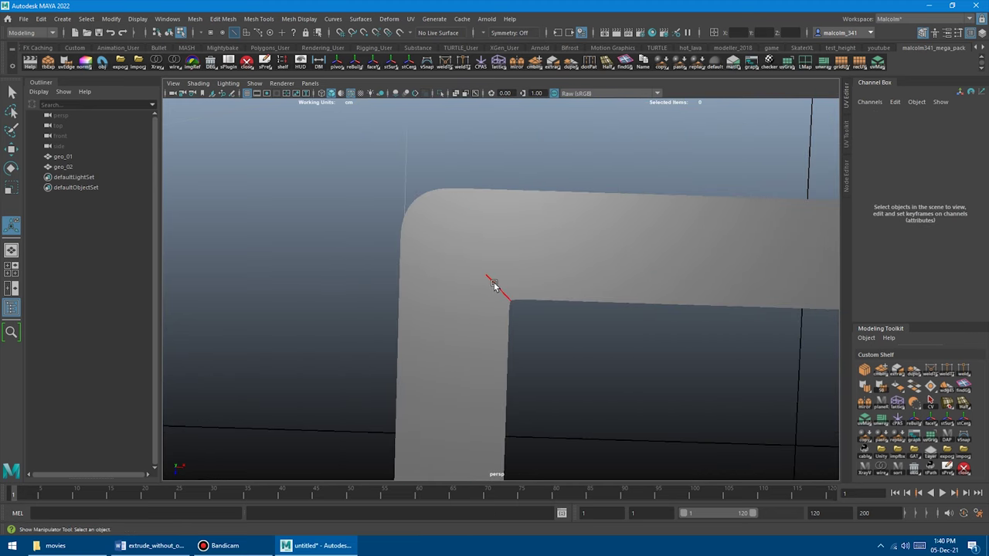
# Return geo_02 to object mode with the frame selected and leave the edge extrusion manipulator
pyautogui.keyDown('alt'); pyautogui.moveTo(508, 329); pyautogui.dragTo(462, 299, button='right'); pyautogui.keyUp('alt')
pyautogui.keyDown('alt'); pyautogui.moveTo(463, 299); pyautogui.dragTo(426, 269); pyautogui.keyUp('alt')
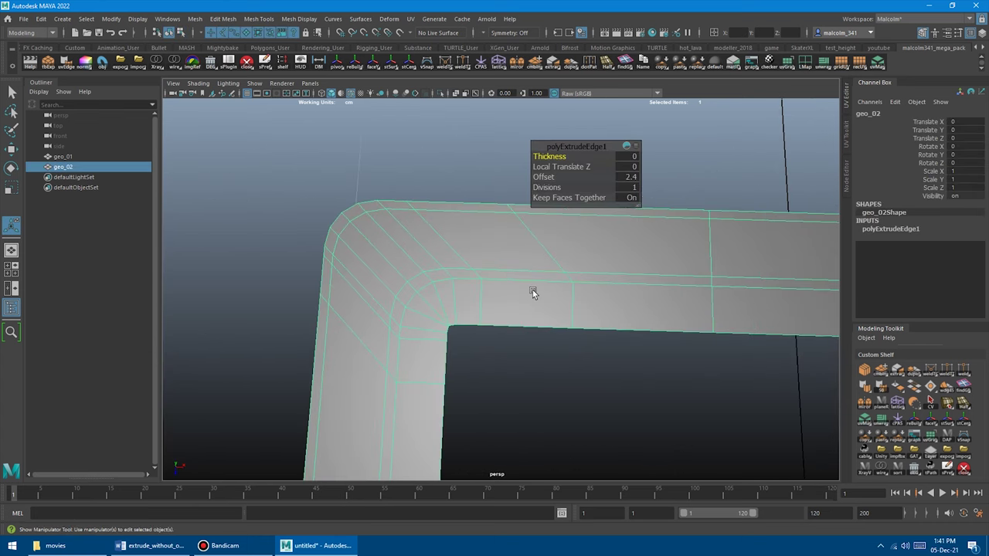
pyautogui.press('w')
pyautogui.press('q')
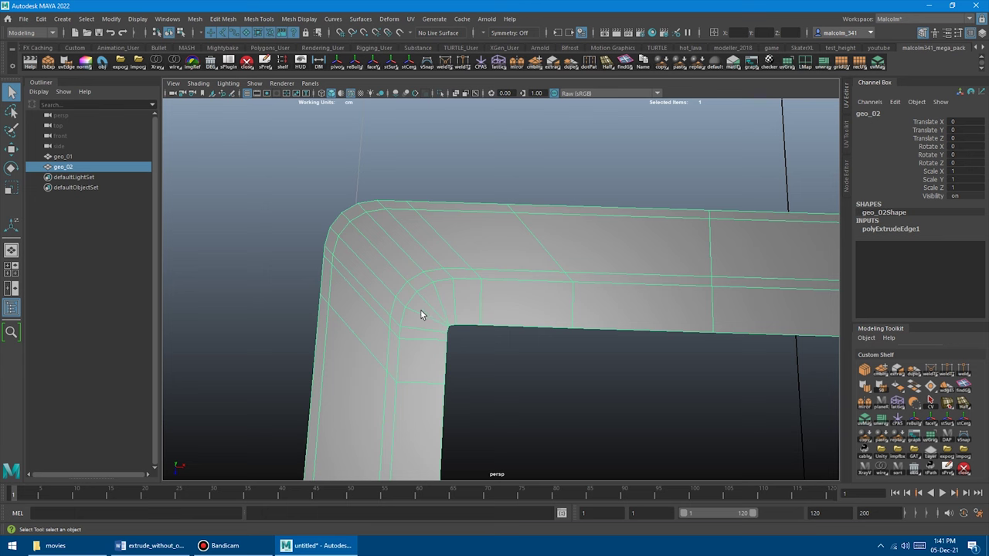
# Try to round geo_02's upper-left inner corner by moving its bunched vertices apart one by one
pyautogui.keyDown('alt'); pyautogui.moveTo(424, 310); pyautogui.dragTo(441, 281, button='middle'); pyautogui.keyUp('alt')
pyautogui.keyDown('alt'); pyautogui.moveTo(441, 281); pyautogui.dragTo(400, 263, button='right'); pyautogui.keyUp('alt')
pyautogui.moveTo(420, 289); pyautogui.dragTo(476, 338)
pyautogui.press('w')
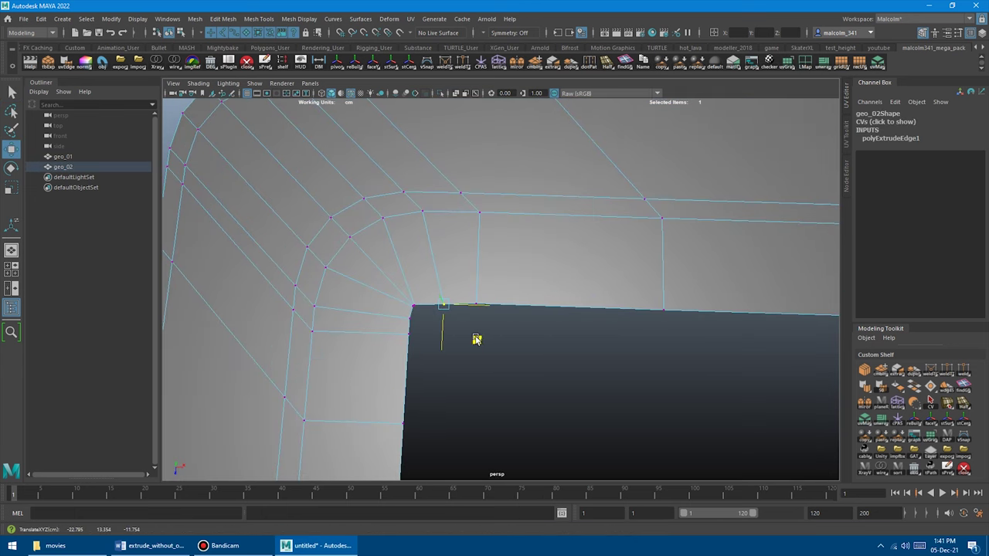
pyautogui.click(452, 375)
pyautogui.click(410, 333)
pyautogui.moveTo(483, 345); pyautogui.dragTo(477, 367, button='middle')
pyautogui.click(410, 318)
pyautogui.moveTo(540, 341); pyautogui.dragTo(493, 333, button='middle')
pyautogui.click(420, 310)
pyautogui.click(417, 310)
pyautogui.click(485, 338)
pyautogui.click(420, 311)
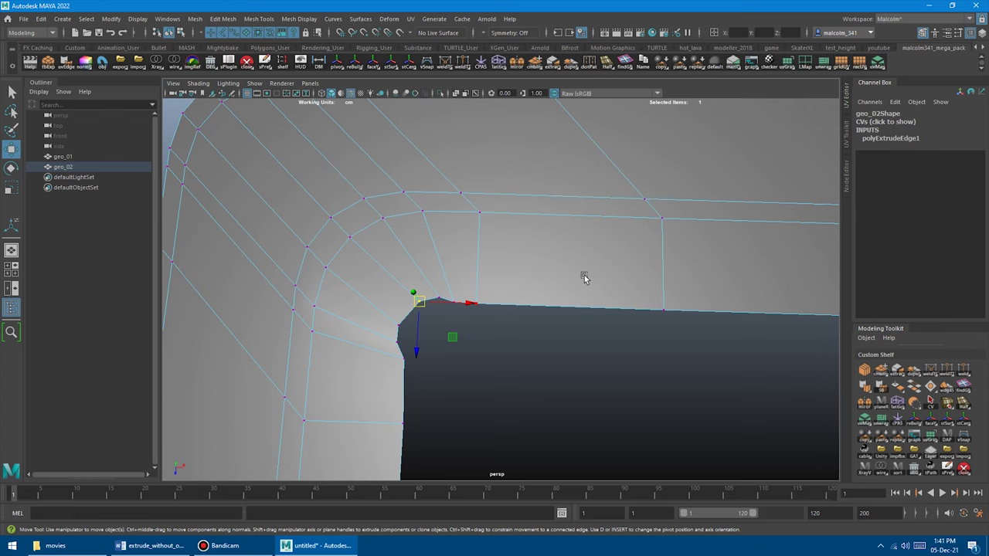
# Select the five inner corner vertices of geo_02, try scaling them together and undo the scaling
pyautogui.scroll(-6, 583, 278)
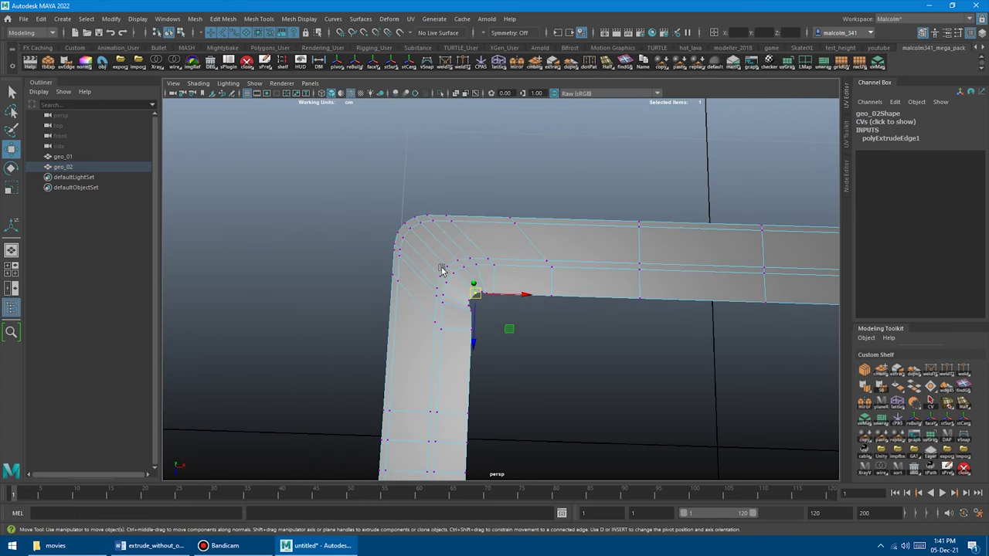
pyautogui.scroll(5, 537, 273)
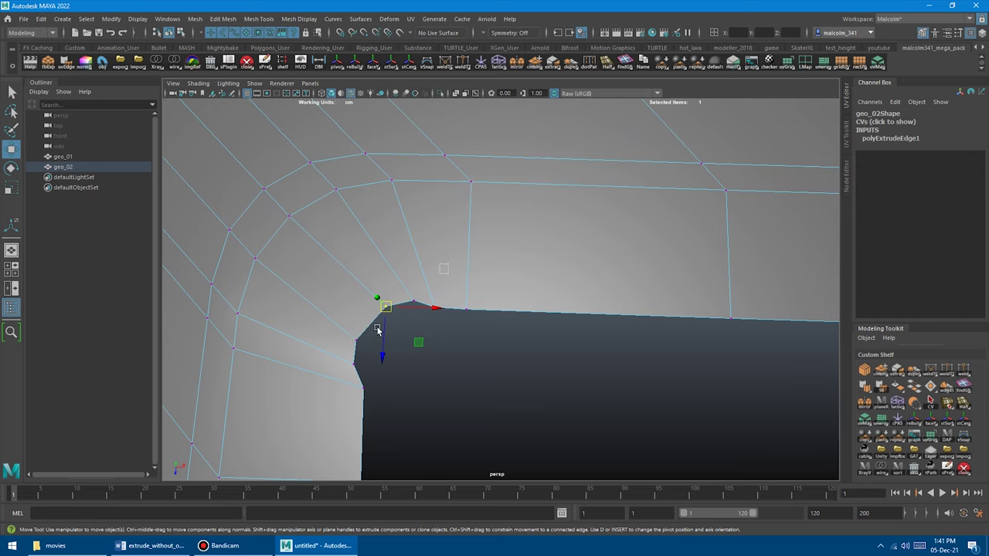
pyautogui.moveTo(377, 330); pyautogui.dragTo(343, 377)
pyautogui.press('r')
pyautogui.moveTo(665, 275); pyautogui.dragTo(630, 292, button='middle')
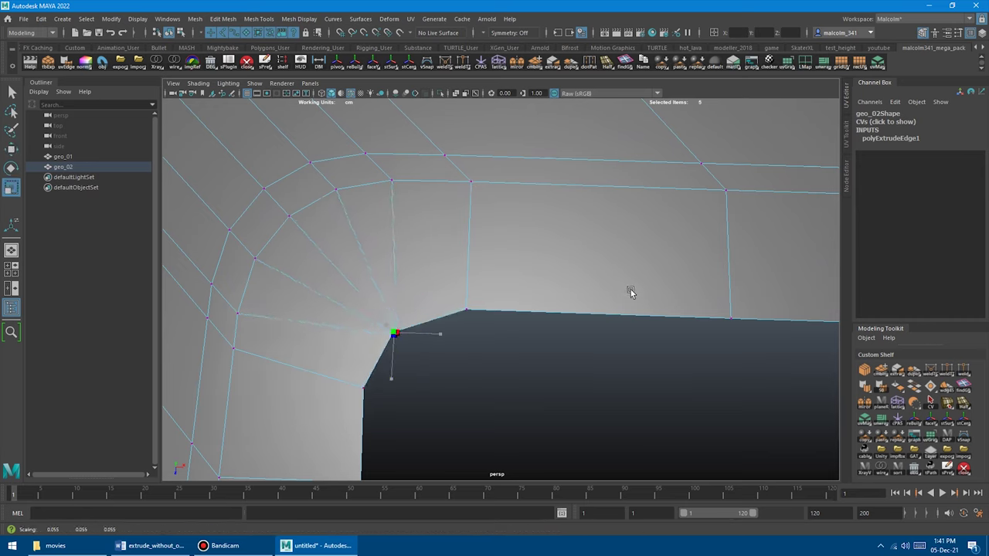
pyautogui.hotkey('ctrl', 'z')
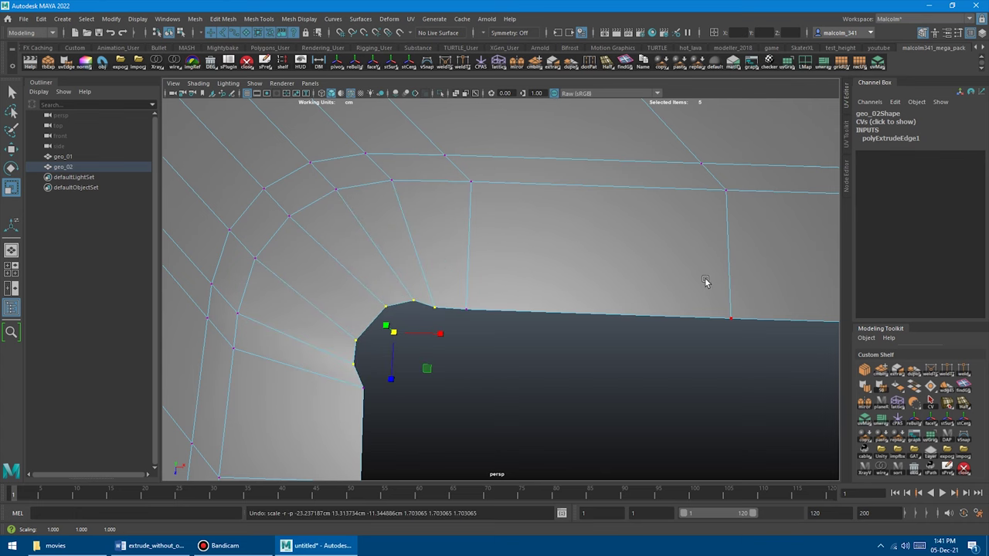
# Examine the whole geo_02 frame and the extruded edges at its other inner corners
pyautogui.scroll(-6, 600, 227)
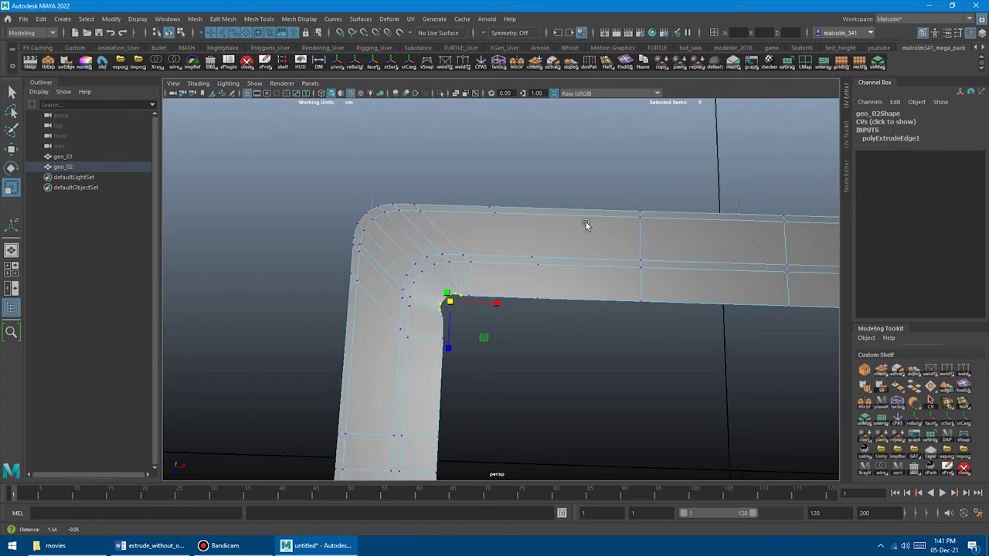
pyautogui.scroll(-8, 586, 225)
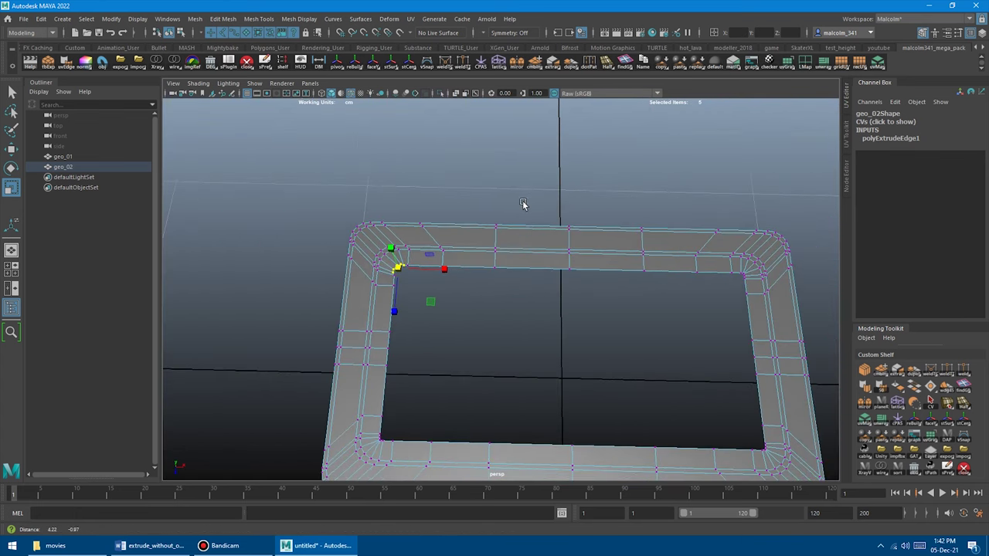
pyautogui.moveTo(523, 204)
pyautogui.keyDown('alt'); pyautogui.mouseDown()
pyautogui.moveTo(487, 202)
pyautogui.moveTo(523, 194)
pyautogui.moveTo(523, 210)
pyautogui.mouseUp(); pyautogui.keyUp('alt')
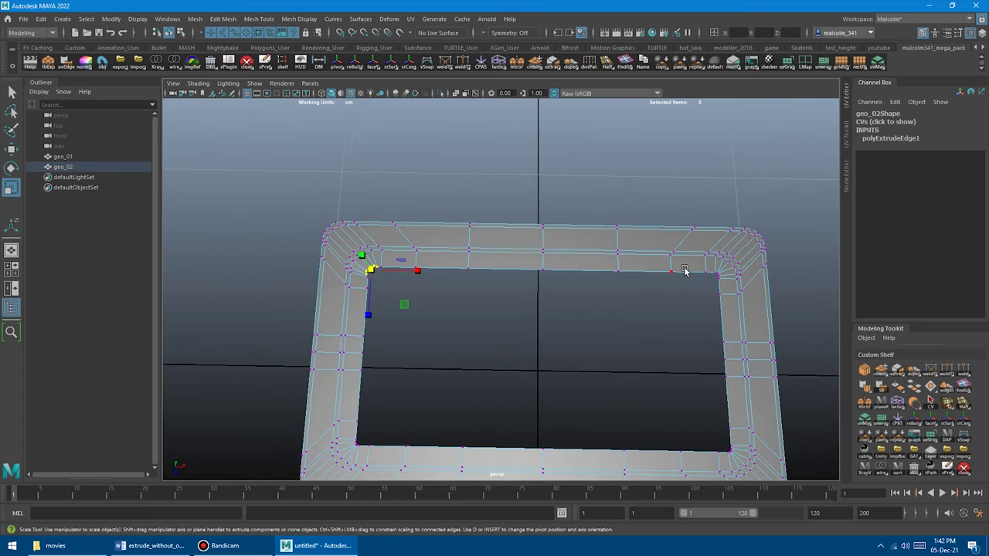
pyautogui.keyDown('alt'); pyautogui.moveTo(699, 320); pyautogui.dragTo(699, 285, button='middle'); pyautogui.keyUp('alt')
pyautogui.keyDown('alt'); pyautogui.moveTo(699, 285); pyautogui.dragTo(628, 289, button='right'); pyautogui.keyUp('alt')
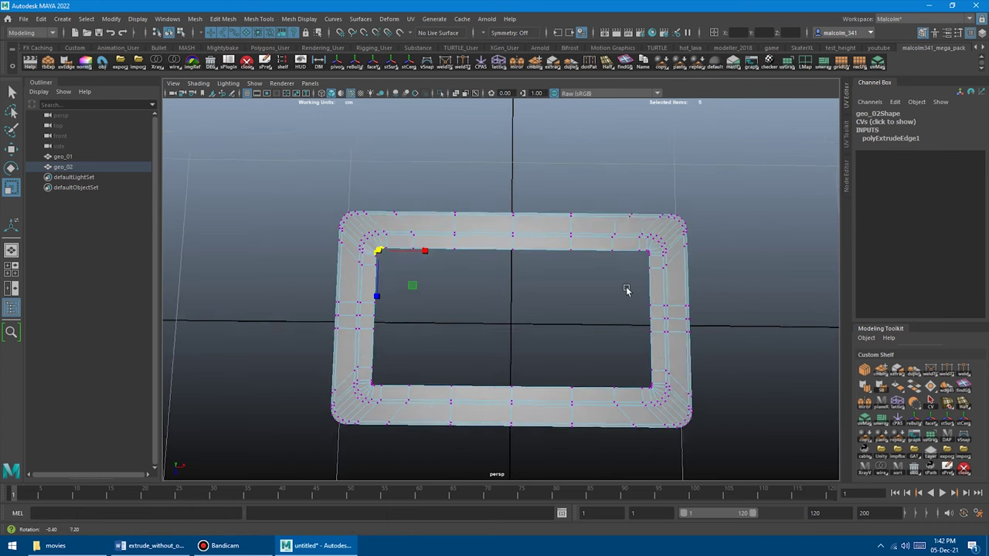
pyautogui.keyDown('alt'); pyautogui.moveTo(629, 289); pyautogui.dragTo(626, 290); pyautogui.keyUp('alt')
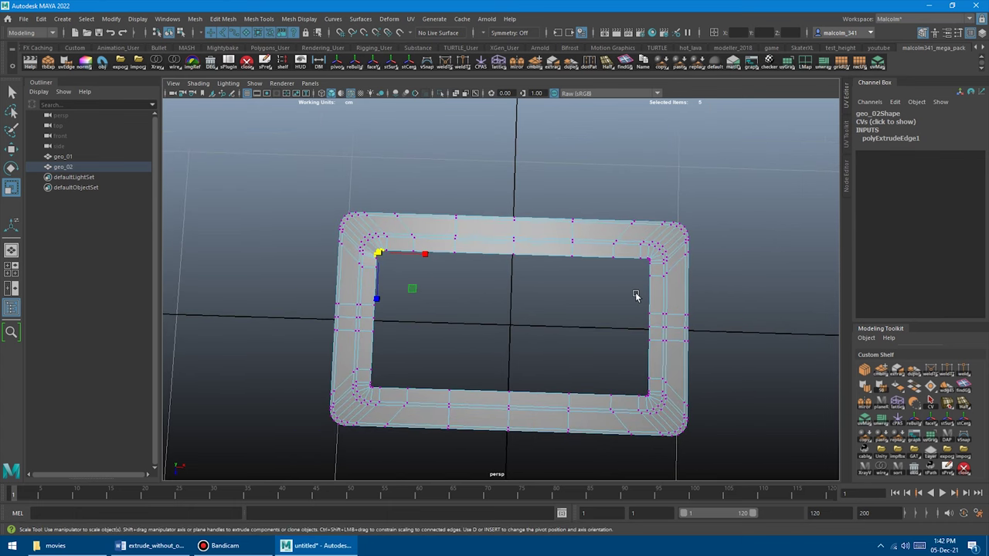
pyautogui.keyDown('alt'); pyautogui.moveTo(634, 296); pyautogui.dragTo(614, 281); pyautogui.keyUp('alt')
pyautogui.keyDown('alt'); pyautogui.moveTo(601, 276); pyautogui.dragTo(610, 276, button='right'); pyautogui.keyUp('alt')
pyautogui.keyDown('alt'); pyautogui.moveTo(610, 276); pyautogui.dragTo(616, 275); pyautogui.keyUp('alt')
# Select the full loop of extruded inner faces on geo_02 and delete it
pyautogui.press('q')
pyautogui.press('F11')
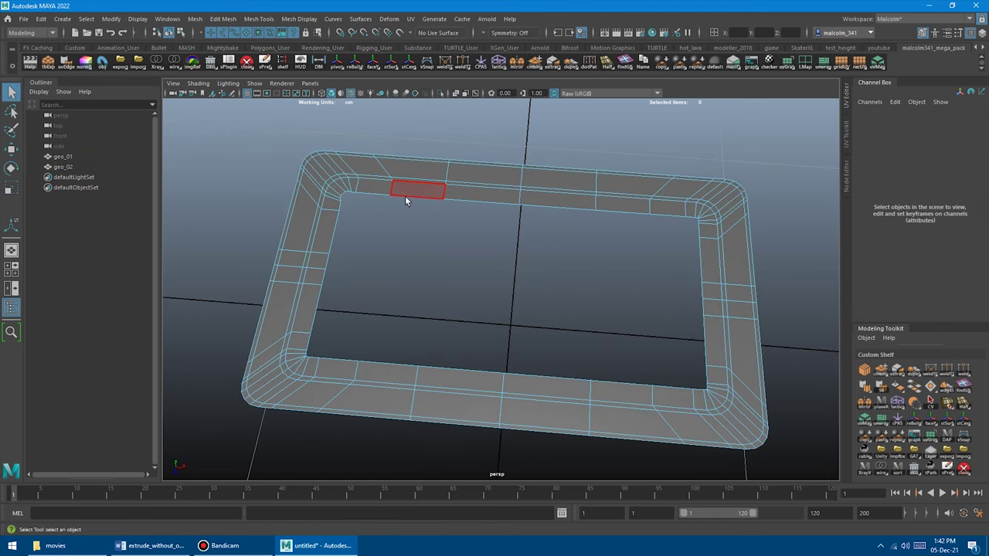
pyautogui.click(405, 195)
pyautogui.keyDown('shift'); pyautogui.doubleClick(380, 186); pyautogui.keyUp('shift')
pyautogui.press('Delete')
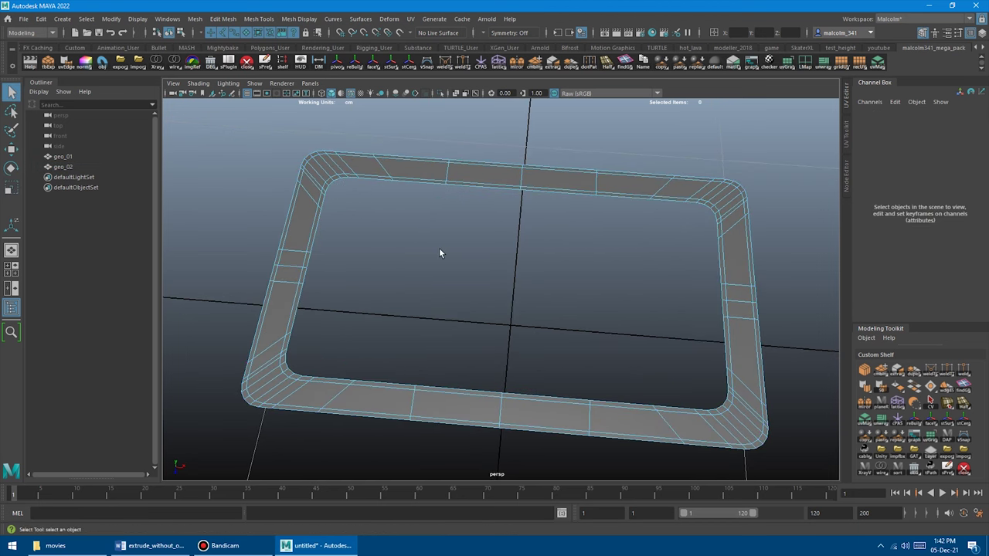
# Duplicate geo_02 in object mode and move one frame back along Z by about 44.5 units
pyautogui.keyDown('alt'); pyautogui.moveTo(439, 249); pyautogui.dragTo(458, 244); pyautogui.keyUp('alt')
pyautogui.press('F8')
pyautogui.click(416, 198)
pyautogui.keyDown('alt'); pyautogui.moveTo(464, 221); pyautogui.dragTo(499, 261, button='right'); pyautogui.keyUp('alt')
pyautogui.hotkey('ctrl', 'd')
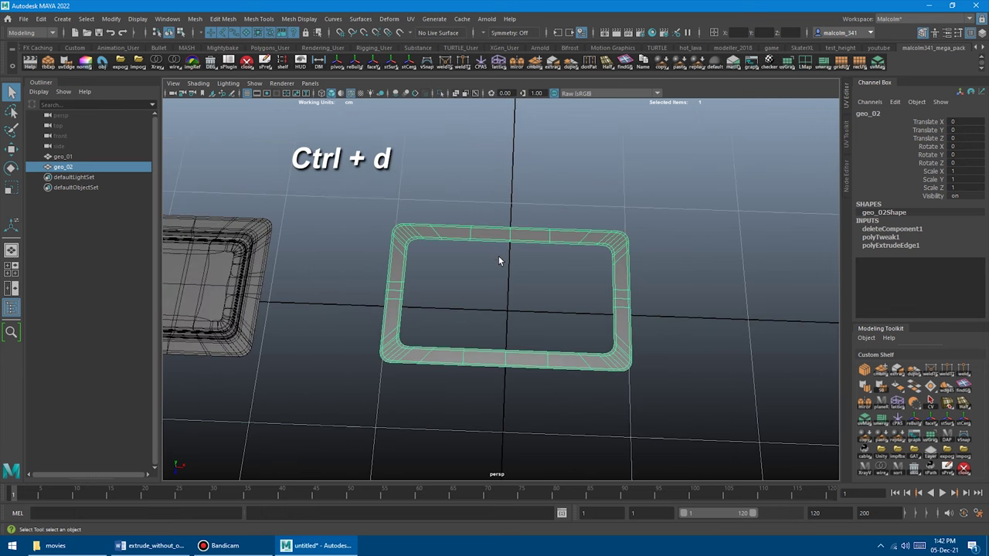
pyautogui.press('w')
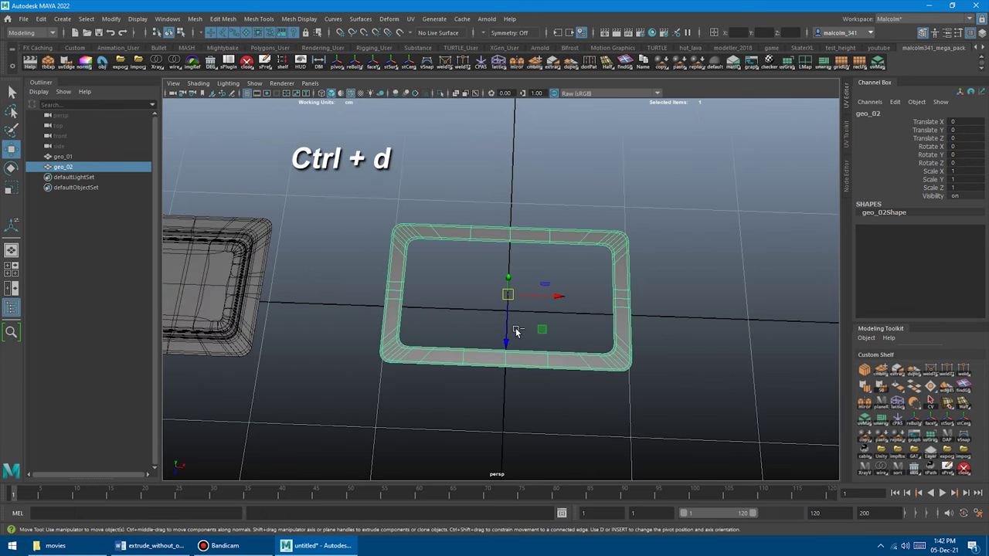
pyautogui.moveTo(506, 340); pyautogui.dragTo(510, 181)
# Select the entire inner border edge loop of geo_02 and extrude it
pyautogui.keyDown('alt'); pyautogui.moveTo(402, 239); pyautogui.dragTo(529, 240, button='right'); pyautogui.keyUp('alt')
pyautogui.press('q')
pyautogui.click(307, 207)
pyautogui.keyDown('alt'); pyautogui.moveTo(307, 207); pyautogui.dragTo(426, 270, button='middle'); pyautogui.keyUp('alt')
pyautogui.keyDown('alt'); pyautogui.moveTo(425, 270); pyautogui.dragTo(582, 266, button='right'); pyautogui.keyUp('alt')
pyautogui.moveTo(386, 192); pyautogui.dragTo(385, 175, button='right')
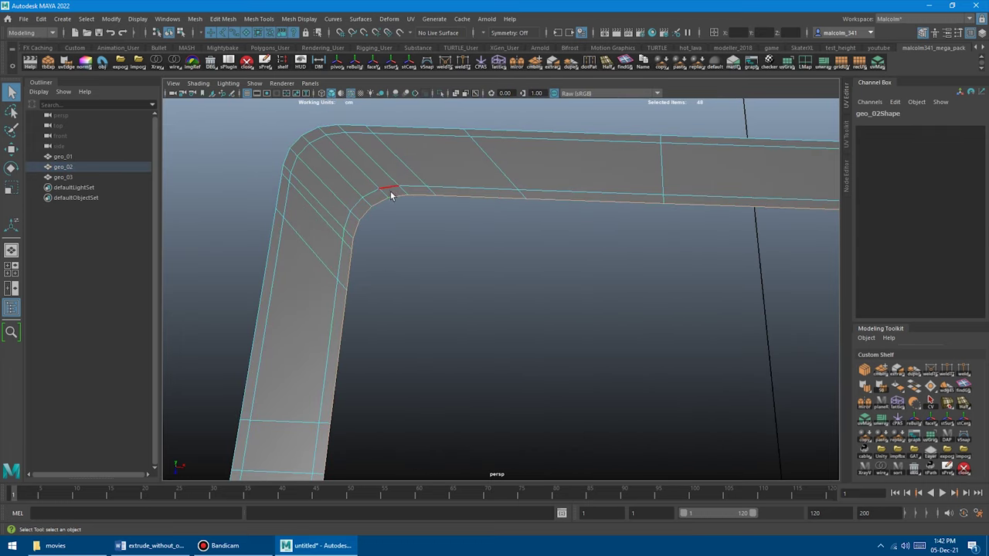
pyautogui.doubleClick(391, 199)
pyautogui.keyDown('alt'); pyautogui.moveTo(391, 199); pyautogui.dragTo(530, 269); pyautogui.keyUp('alt')
pyautogui.keyDown('shift'); pyautogui.moveTo(529, 272); pyautogui.dragTo(543, 287, button='right'); pyautogui.keyUp('shift')
# Set the inner edge extrusion's offset to 2.7 and inspect the inner corner for crossing edges
pyautogui.keyDown('alt'); pyautogui.moveTo(543, 287); pyautogui.dragTo(550, 180); pyautogui.keyUp('alt')
pyautogui.keyDown('alt'); pyautogui.moveTo(381, 243); pyautogui.dragTo(449, 236, button='right'); pyautogui.keyUp('alt')
pyautogui.keyDown('alt'); pyautogui.moveTo(450, 235); pyautogui.dragTo(478, 289, button='middle'); pyautogui.keyUp('alt')
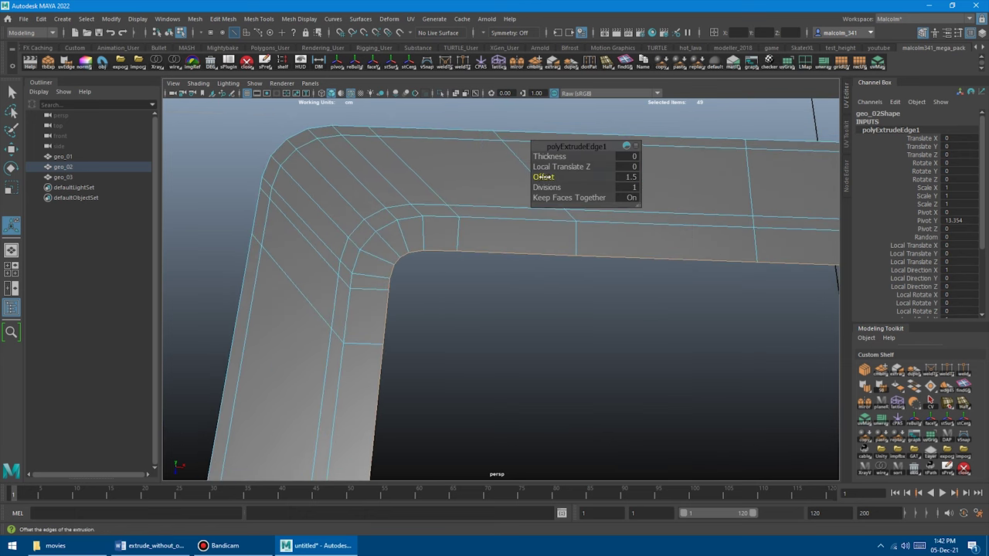
pyautogui.moveTo(543, 177); pyautogui.dragTo(548, 177, button='middle')
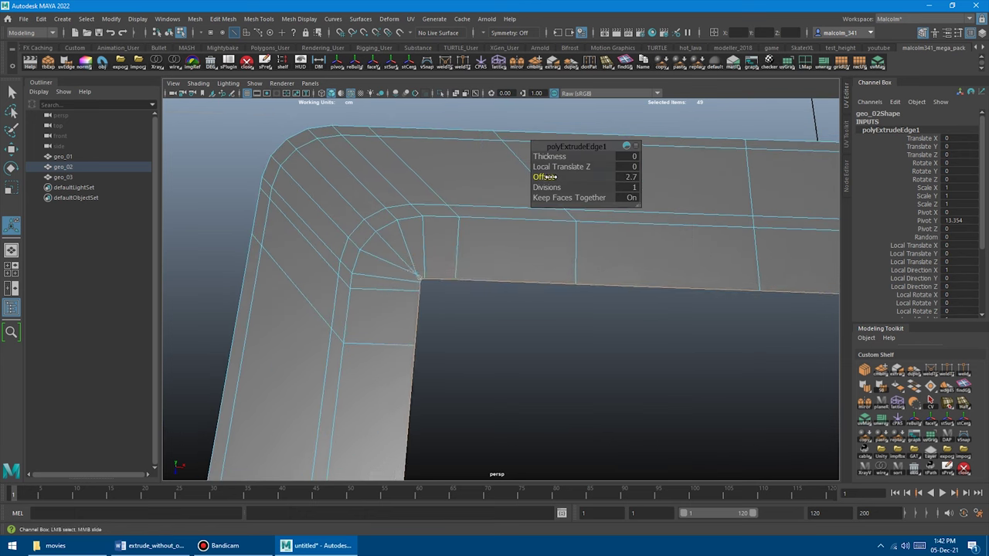
pyautogui.scroll(6, 437, 249)
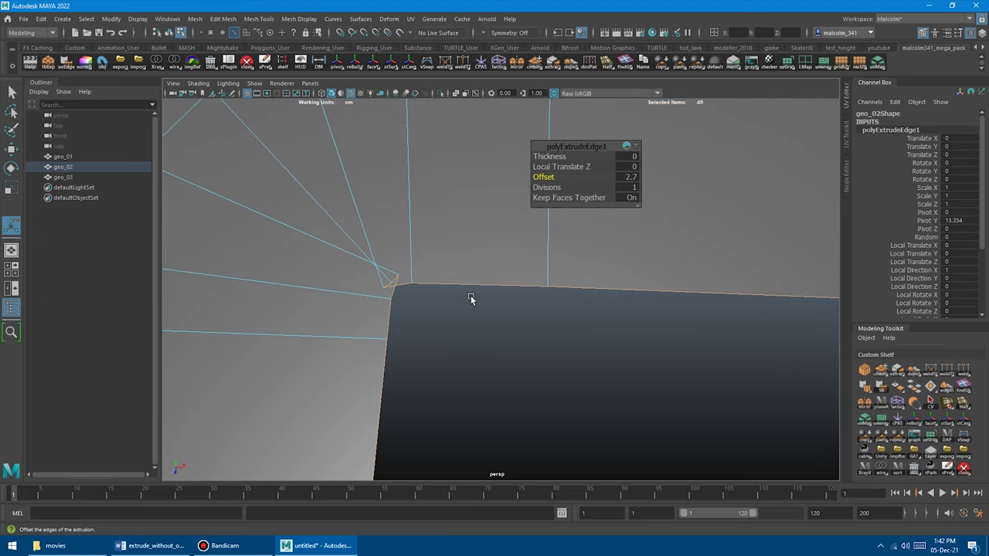
pyautogui.scroll(-8, 432, 271)
pyautogui.keyDown('alt'); pyautogui.moveTo(456, 243); pyautogui.dragTo(367, 212, button='middle'); pyautogui.keyUp('alt')
pyautogui.scroll(1, 516, 242)
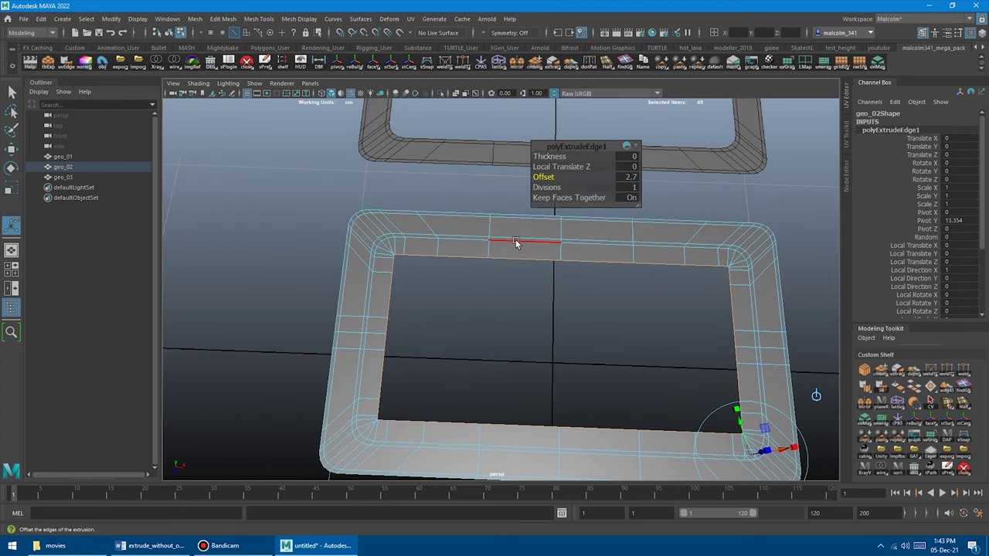
# Return geo_02 to object mode and make it a non-selectable template that displays as a grey wireframe
pyautogui.press('q')
pyautogui.press('F8')
pyautogui.keyDown('alt'); pyautogui.moveTo(516, 240); pyautogui.dragTo(354, 202); pyautogui.keyUp('alt')
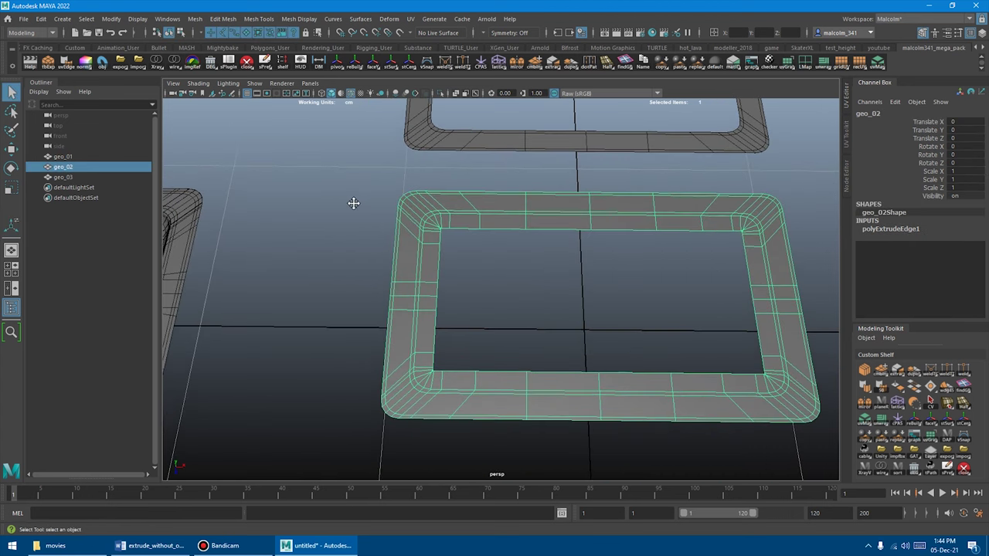
pyautogui.scroll(2, 353, 202)
pyautogui.moveTo(403, 212); pyautogui.dragTo(405, 214, button='right')
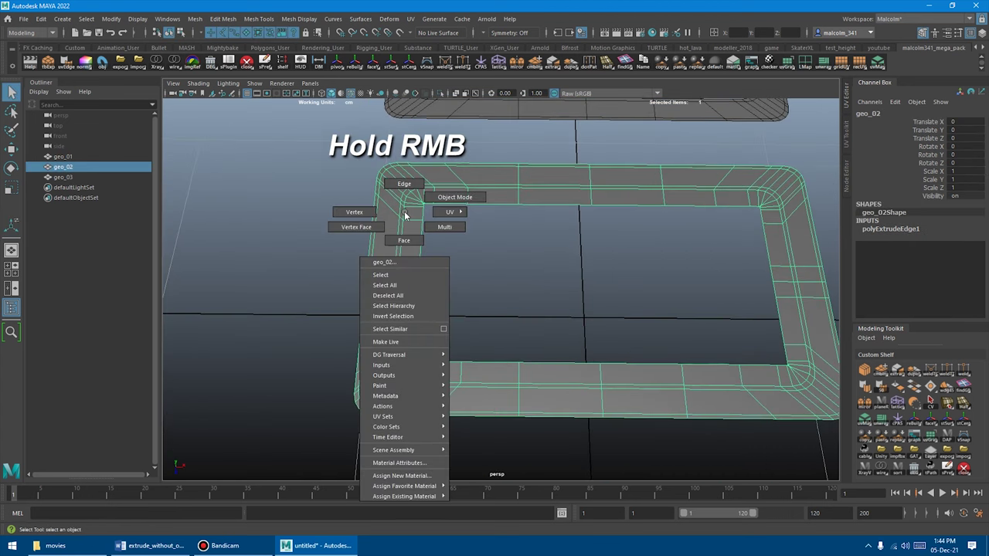
pyautogui.moveTo(404, 287); pyautogui.dragTo(473, 406, button='right')
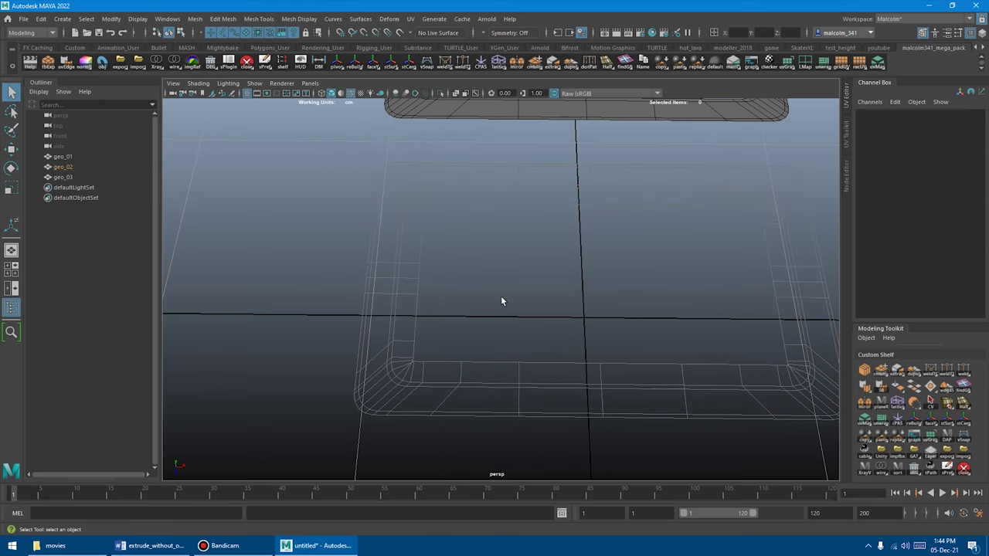
pyautogui.moveTo(472, 251); pyautogui.dragTo(407, 266)
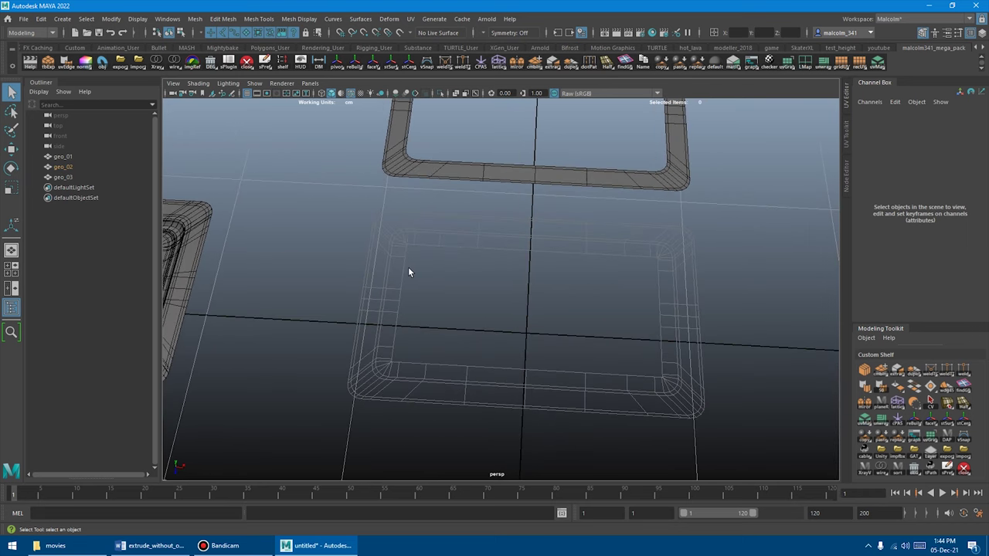
# Select the templated geo_02 through the Outliner and raise it about 1.5 units along Y
pyautogui.click(72, 166)
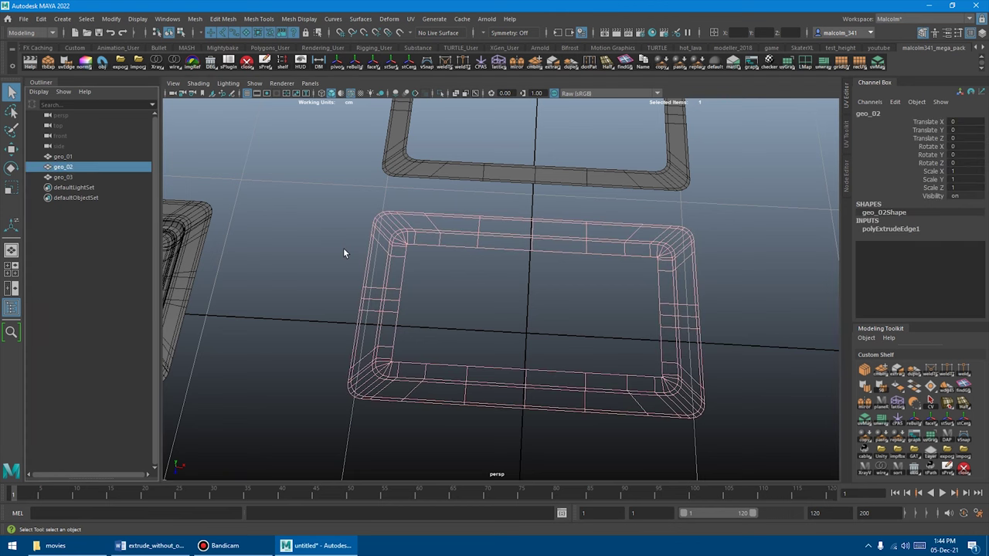
pyautogui.keyDown('alt'); pyautogui.moveTo(344, 253); pyautogui.dragTo(326, 236, button='right'); pyautogui.keyUp('alt')
pyautogui.keyDown('alt'); pyautogui.moveTo(327, 237); pyautogui.dragTo(325, 274); pyautogui.keyUp('alt')
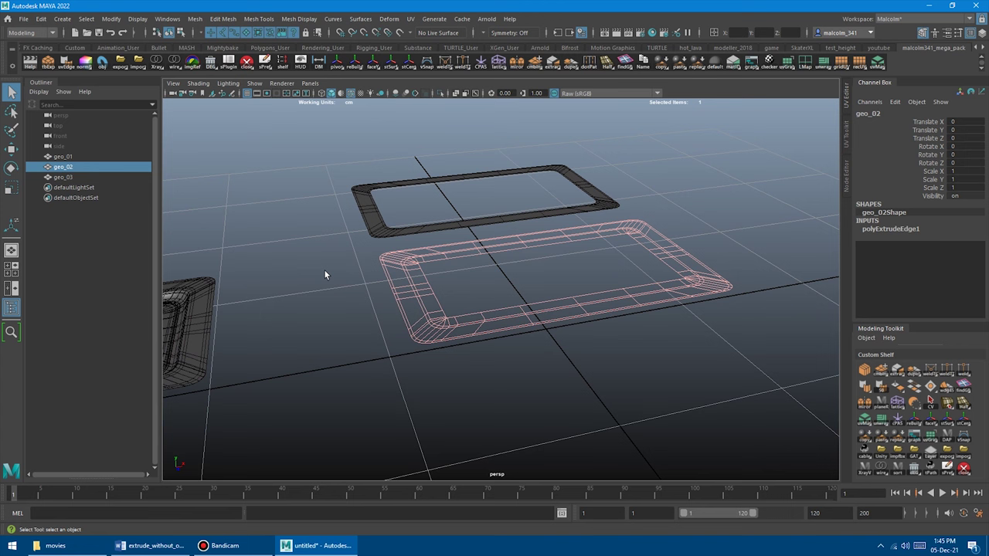
pyautogui.press('w')
pyautogui.keyDown('alt'); pyautogui.moveTo(394, 286); pyautogui.dragTo(543, 218); pyautogui.keyUp('alt')
pyautogui.keyDown('alt'); pyautogui.moveTo(479, 225); pyautogui.dragTo(481, 246); pyautogui.keyUp('alt')
# Set geo_03's Translate Z to 0 and check its alignment with the templated geo_02
pyautogui.click(450, 235)
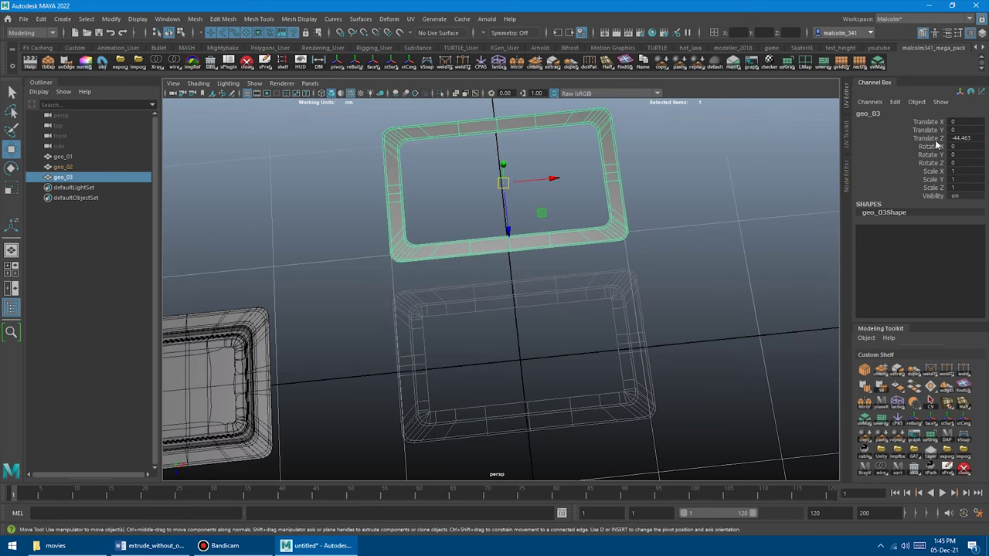
pyautogui.write('0')
pyautogui.press('Return')
pyautogui.scroll(3, 213, 207)
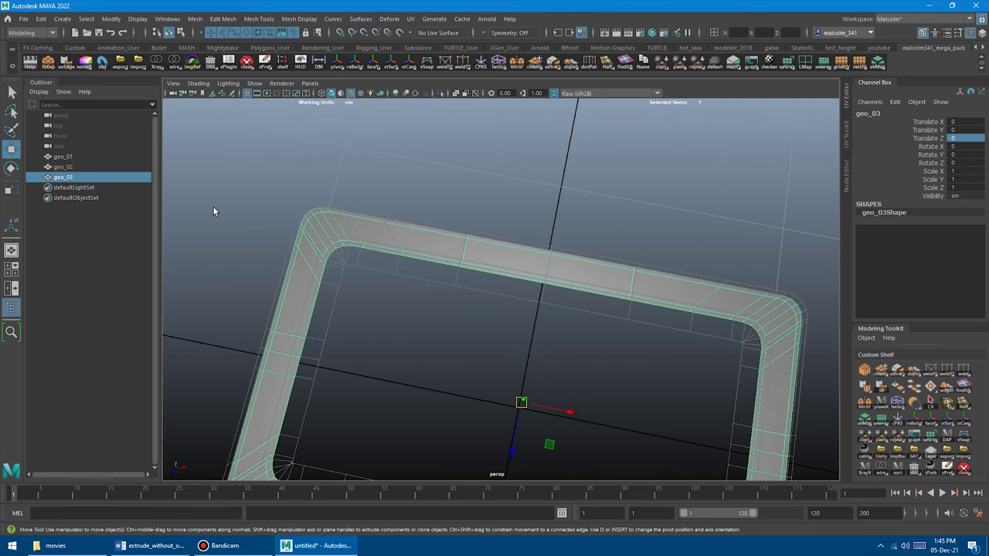
pyautogui.click(77, 170)
pyautogui.keyDown('alt'); pyautogui.moveTo(424, 258); pyautogui.dragTo(383, 255, button='right'); pyautogui.keyUp('alt')
pyautogui.keyDown('alt'); pyautogui.moveTo(382, 255); pyautogui.dragTo(404, 276); pyautogui.keyUp('alt')
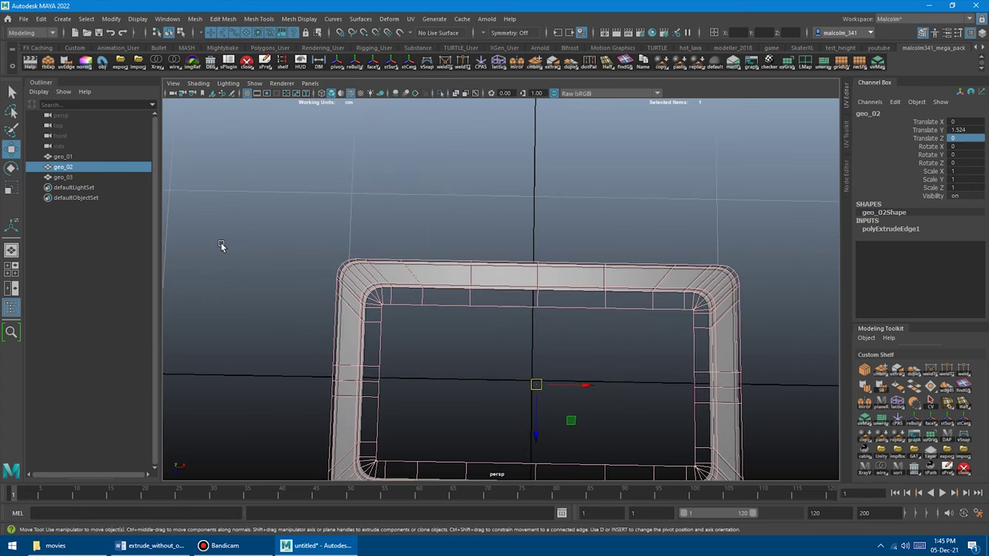
pyautogui.press('f')
# Delete the faces of geo_03's right half and lower-left part, keeping only the upper-left quarter, and return to object mode
pyautogui.click(488, 206)
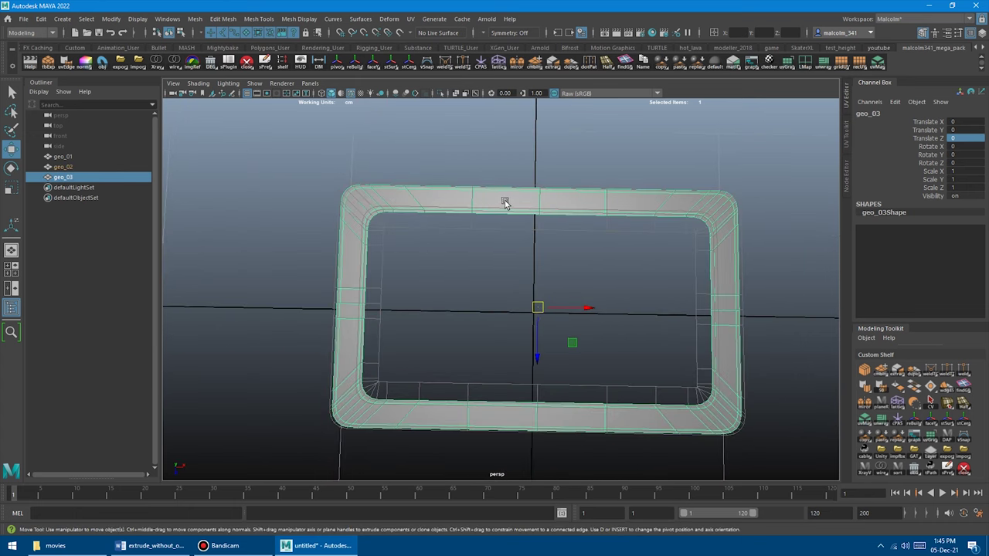
pyautogui.press('q')
pyautogui.keyDown('alt'); pyautogui.moveTo(524, 202); pyautogui.dragTo(482, 199, button='middle'); pyautogui.keyUp('alt')
pyautogui.moveTo(540, 196); pyautogui.dragTo(528, 164, button='right')
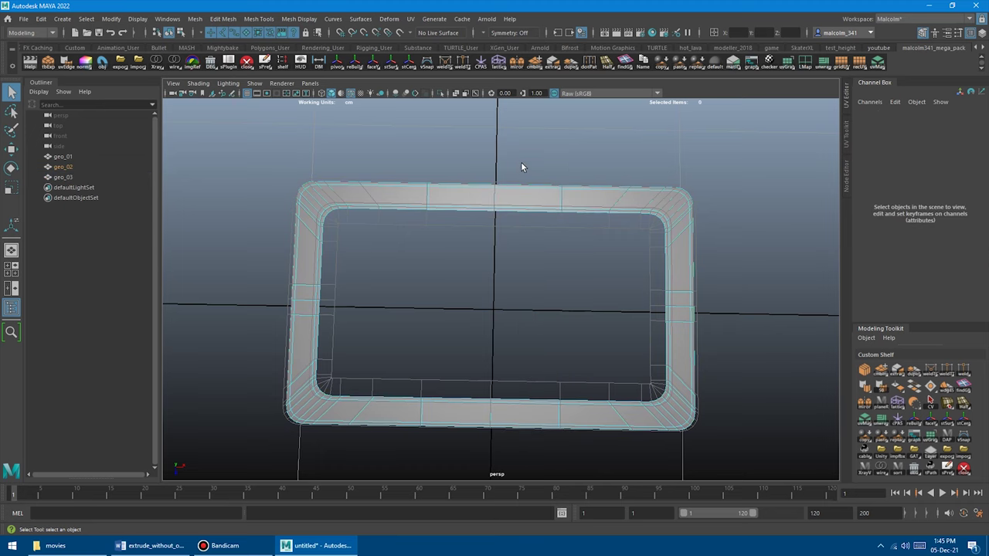
pyautogui.moveTo(692, 282); pyautogui.dragTo(692, 421)
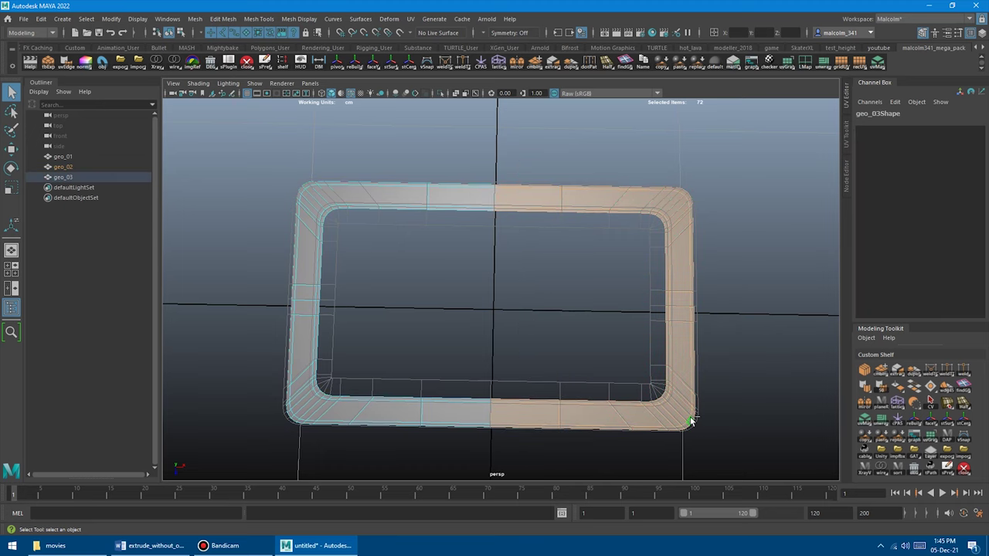
pyautogui.press('Delete')
pyautogui.moveTo(263, 308); pyautogui.dragTo(439, 251)
pyautogui.press('Delete')
pyautogui.keyDown('alt'); pyautogui.moveTo(439, 252); pyautogui.dragTo(496, 257, button='right'); pyautogui.keyUp('alt')
pyautogui.press('F8')
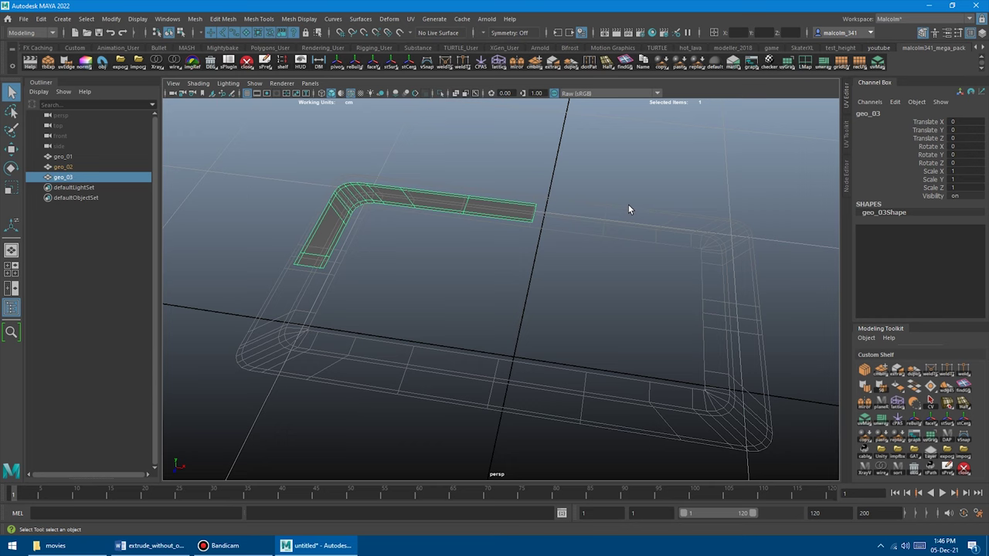
# Mirror geo_03 as instances with mirrorEr across X, then Z, then X again to complete the full frame
pyautogui.click(518, 64)
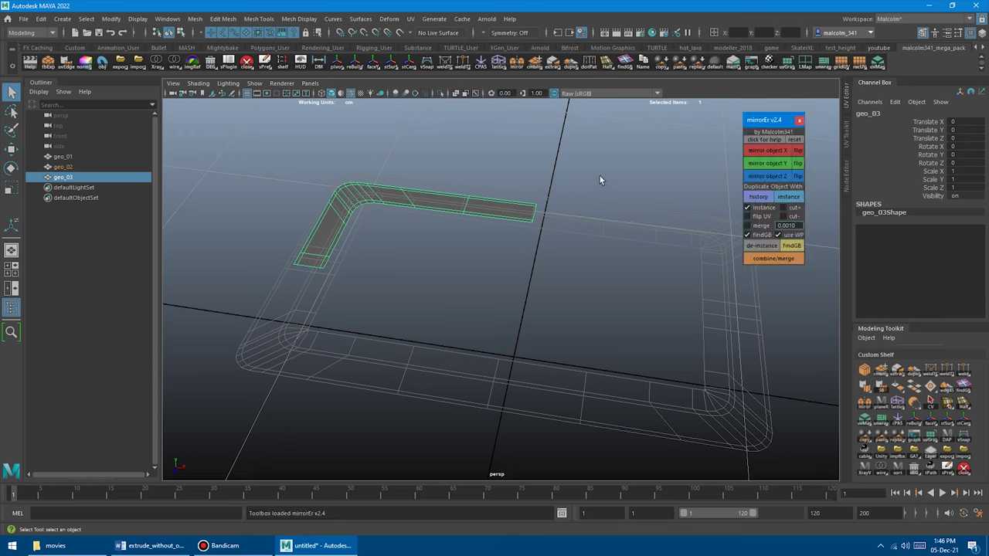
pyautogui.keyDown('alt'); pyautogui.moveTo(598, 174); pyautogui.dragTo(562, 175); pyautogui.keyUp('alt')
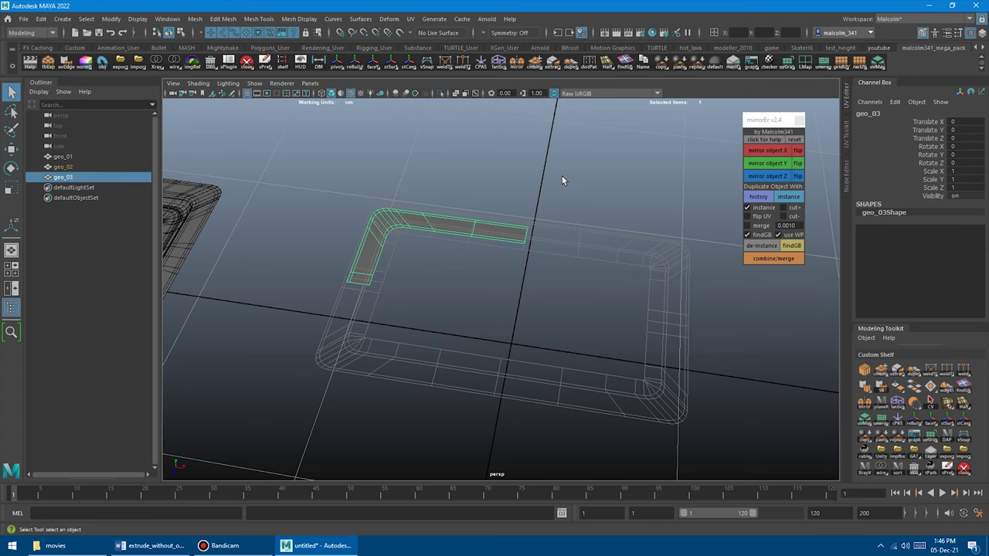
pyautogui.keyDown('alt'); pyautogui.moveTo(562, 180); pyautogui.dragTo(580, 190); pyautogui.keyUp('alt')
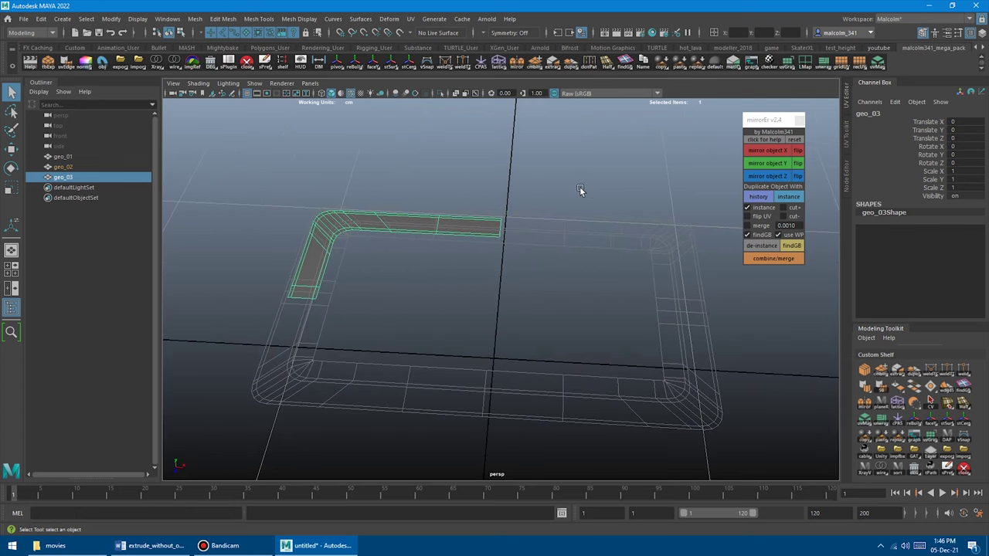
pyautogui.press('w')
pyautogui.keyDown('alt'); pyautogui.moveTo(549, 176); pyautogui.dragTo(529, 192, button='middle'); pyautogui.keyUp('alt')
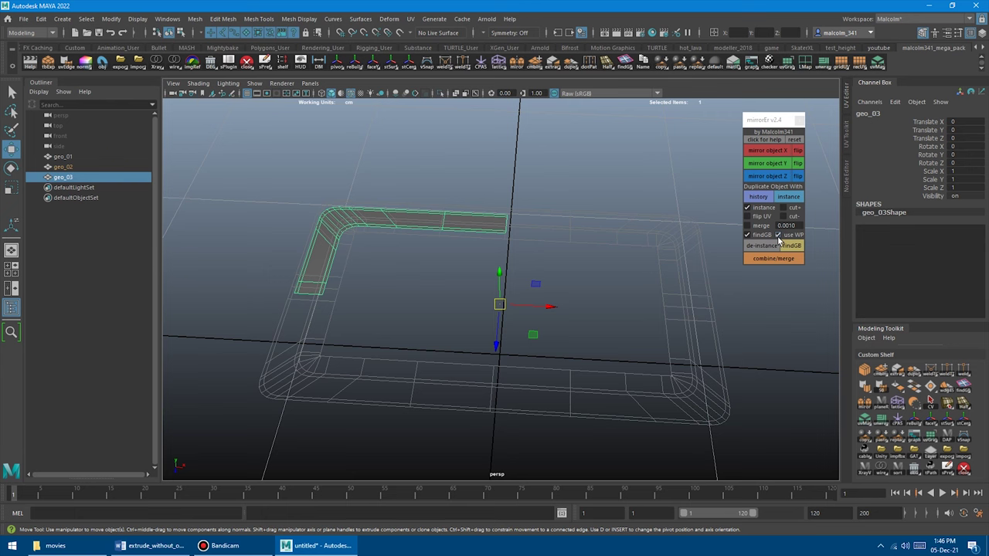
pyautogui.keyDown('alt'); pyautogui.moveTo(564, 193); pyautogui.dragTo(599, 183); pyautogui.keyUp('alt')
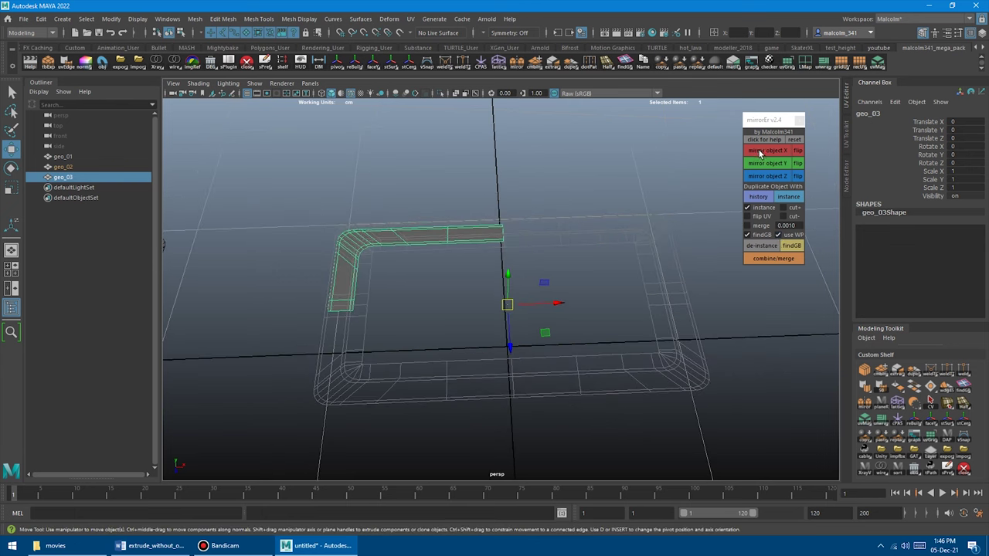
pyautogui.click(759, 152)
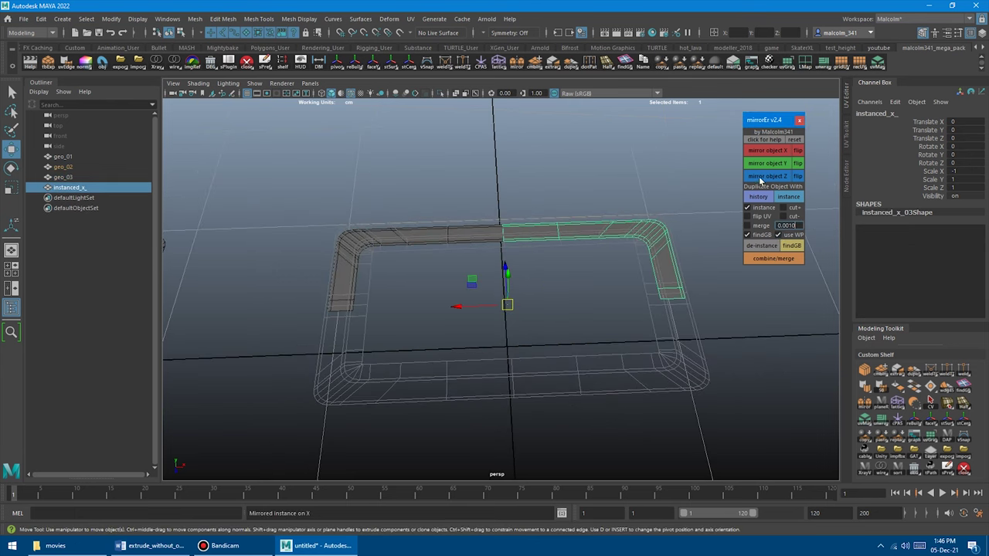
pyautogui.click(759, 177)
pyautogui.click(759, 151)
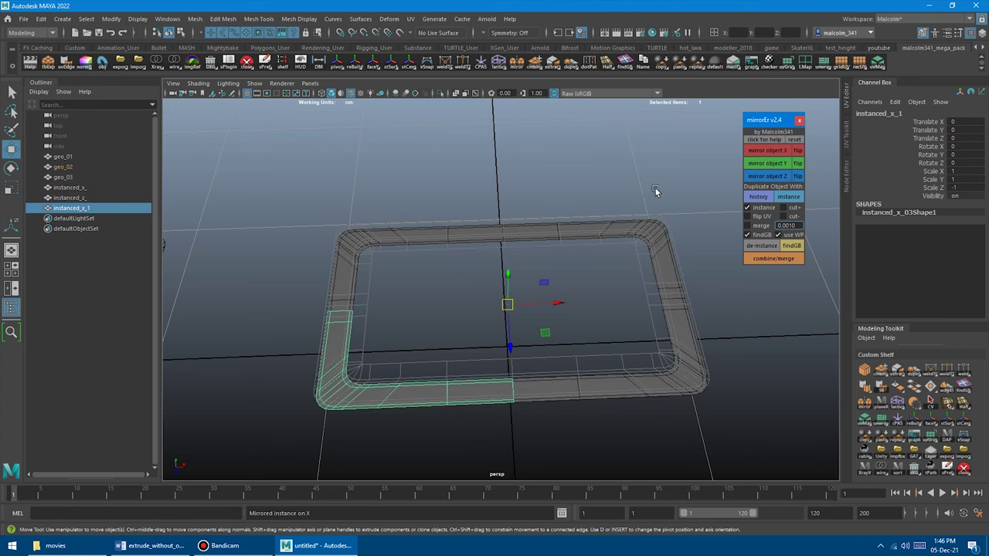
# Try moving geo_03's corner vertices to test the mirrored instances, and undo the moves
pyautogui.keyDown('alt'); pyautogui.moveTo(656, 190); pyautogui.dragTo(603, 195); pyautogui.keyUp('alt')
pyautogui.click(475, 227)
pyautogui.moveTo(475, 177); pyautogui.dragTo(424, 177, button='right')
pyautogui.moveTo(391, 193); pyautogui.dragTo(331, 266)
pyautogui.moveTo(485, 159)
pyautogui.mouseDown(button='middle')
pyautogui.moveTo(469, 120)
pyautogui.moveTo(487, 144)
pyautogui.mouseUp(button='middle')
pyautogui.hotkey('ctrl', 'z')
pyautogui.hotkey('ctrl', 'z')
pyautogui.hotkey('ctrl', 'z')
pyautogui.hotkey('ctrl', 'z')
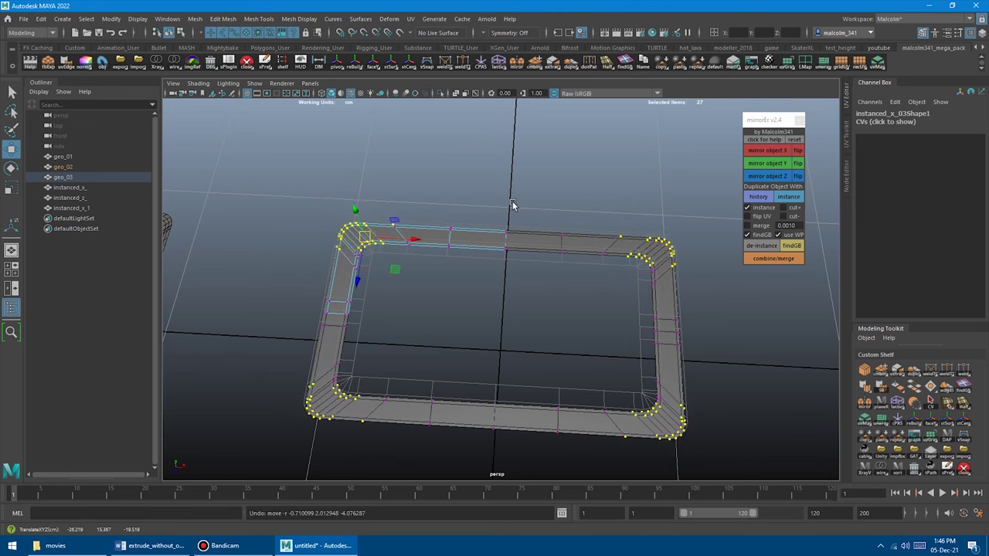
# Select geo_03's inner border edges and extrude them, undoing a trial change of the extrusion's Offset
pyautogui.scroll(3, 536, 193)
pyautogui.keyDown('alt'); pyautogui.moveTo(536, 193); pyautogui.dragTo(440, 160); pyautogui.keyUp('alt')
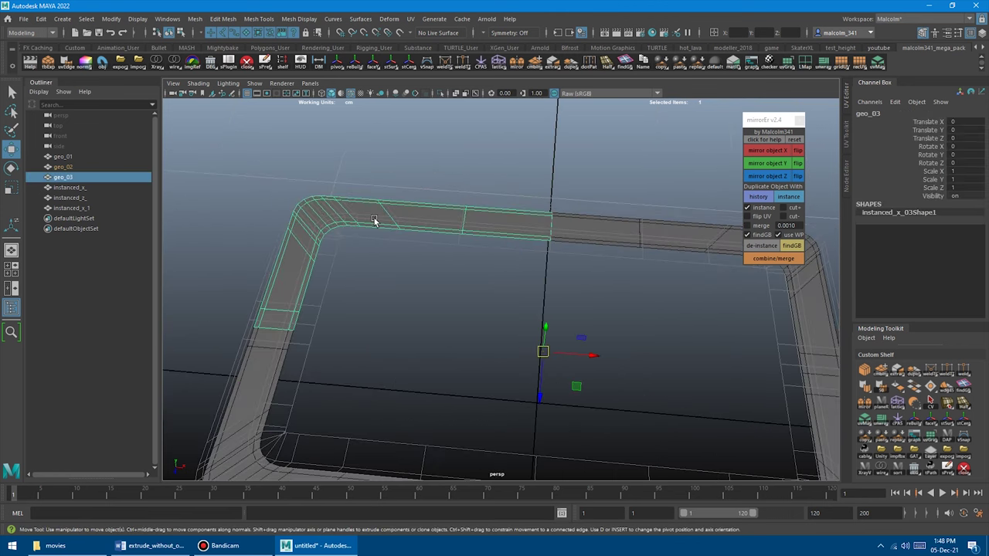
pyautogui.moveTo(375, 219); pyautogui.dragTo(375, 191, button='right')
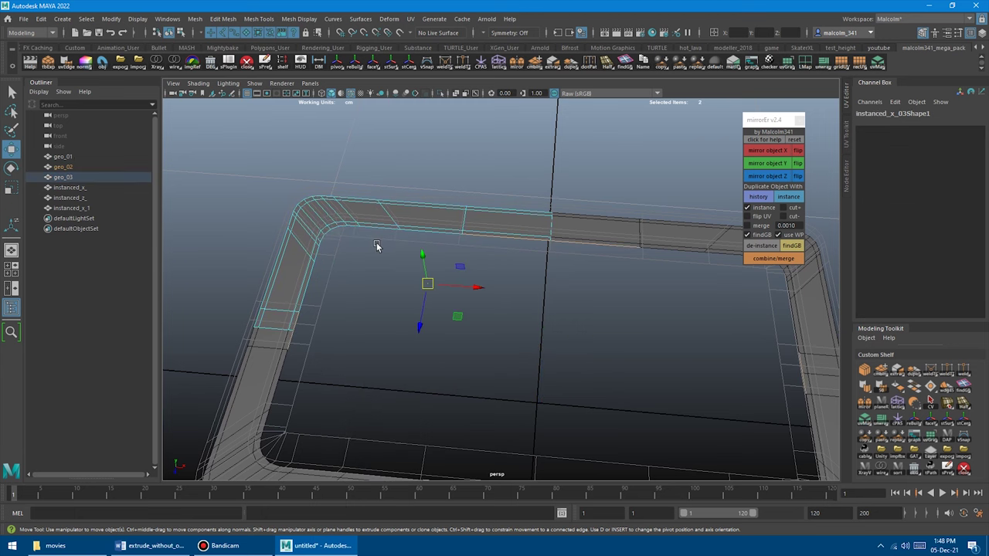
pyautogui.click(472, 236)
pyautogui.keyDown('shift'); pyautogui.doubleClick(299, 319); pyautogui.keyUp('shift')
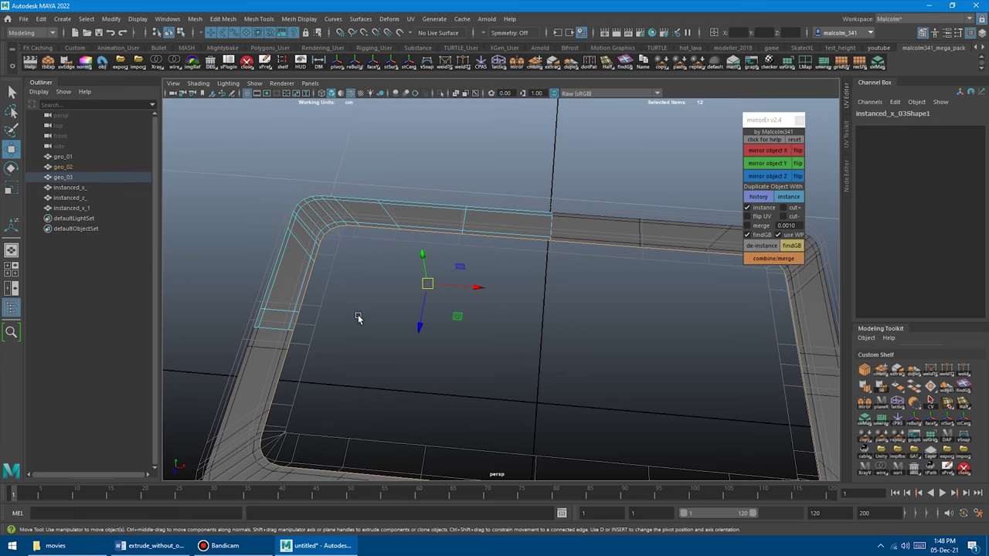
pyautogui.keyDown('alt'); pyautogui.moveTo(357, 315); pyautogui.dragTo(370, 326); pyautogui.keyUp('alt')
pyautogui.keyDown('shift'); pyautogui.moveTo(464, 161); pyautogui.dragTo(464, 162, button='right'); pyautogui.keyUp('shift')
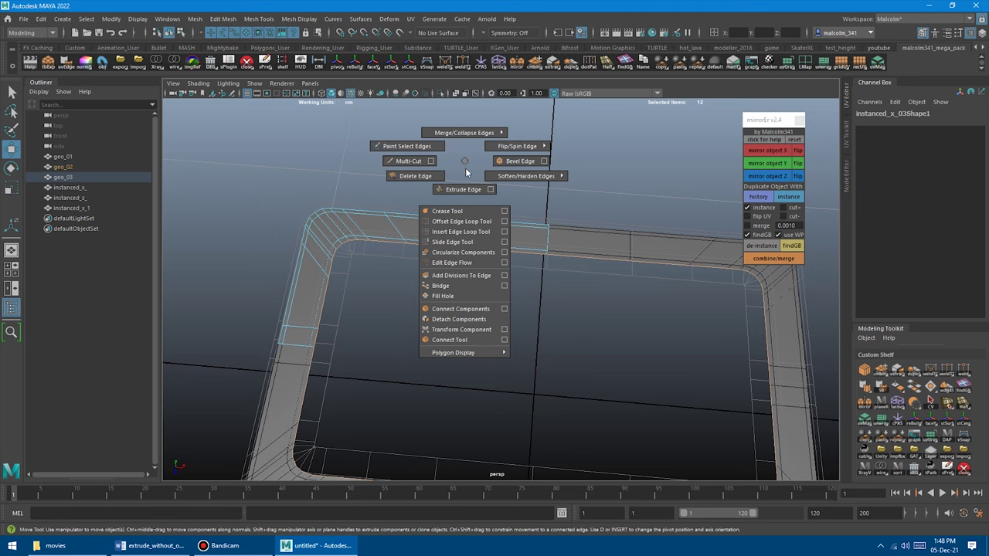
pyautogui.click(468, 187)
pyautogui.moveTo(545, 176); pyautogui.dragTo(580, 189)
pyautogui.hotkey('ctrl', 'z')
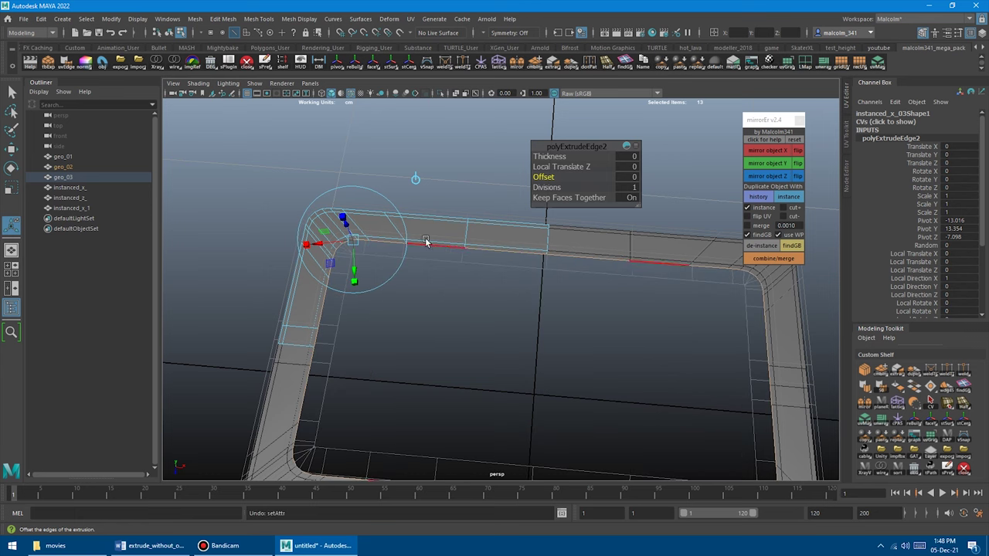
# Select the edge extrusion's Translate X and Translate Z channels together and set both to 4.4
pyautogui.keyDown('alt'); pyautogui.moveTo(495, 263); pyautogui.dragTo(480, 253, button='middle'); pyautogui.keyUp('alt')
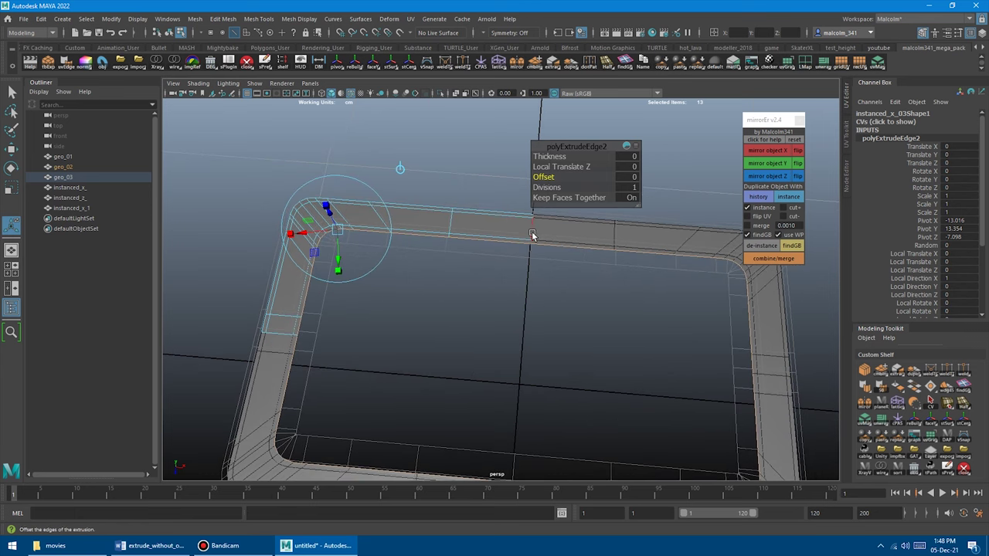
pyautogui.click(920, 147)
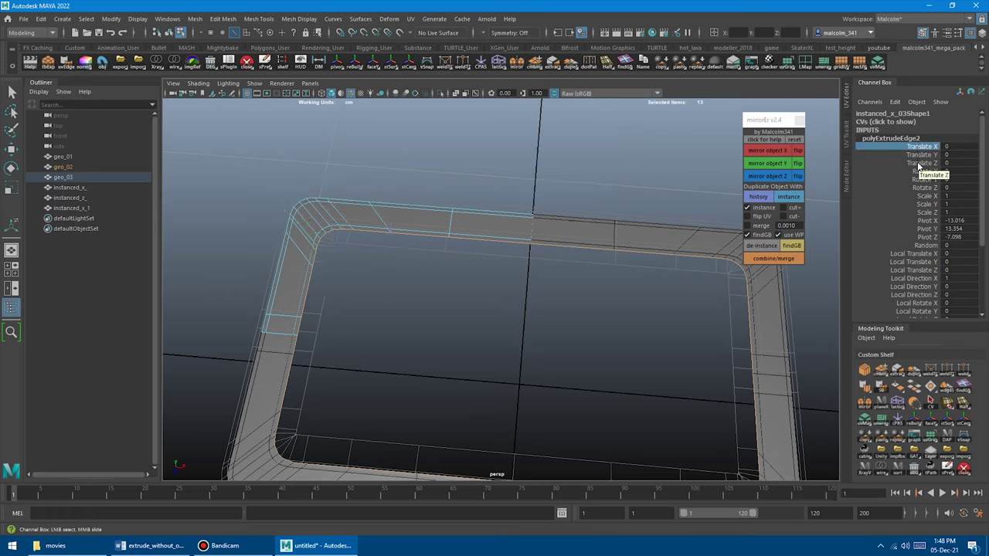
pyautogui.keyDown('ctrl'); pyautogui.click(919, 164); pyautogui.keyUp('ctrl')
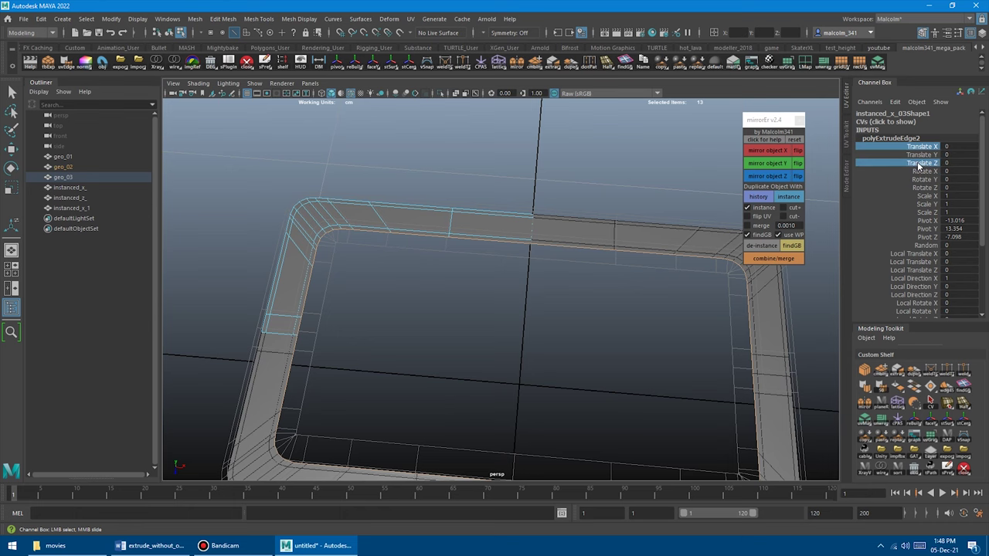
pyautogui.keyDown('alt'); pyautogui.moveTo(620, 199); pyautogui.dragTo(530, 175); pyautogui.keyUp('alt')
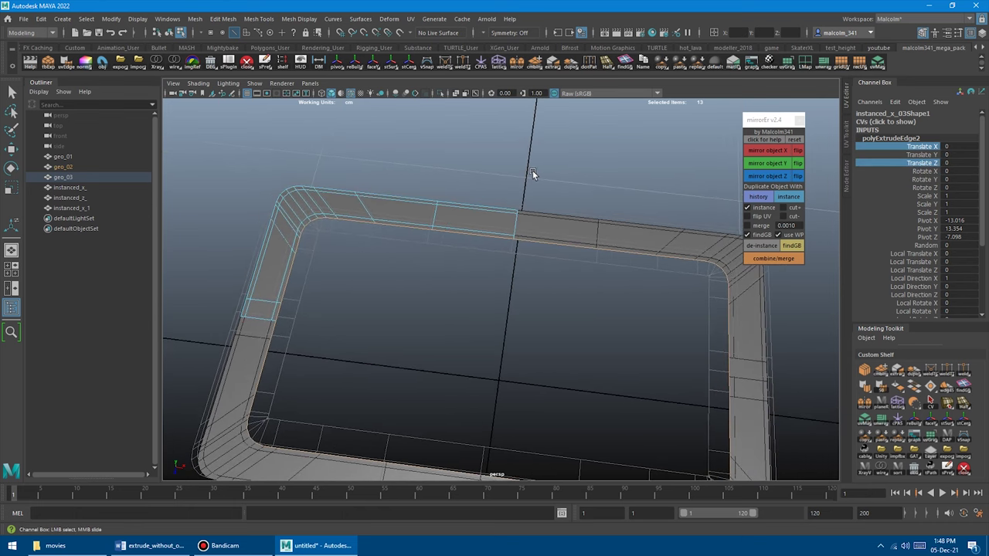
pyautogui.moveTo(530, 174); pyautogui.dragTo(476, 173, button='middle')
pyautogui.keyDown('alt'); pyautogui.moveTo(379, 189); pyautogui.dragTo(394, 220); pyautogui.keyUp('alt')
pyautogui.keyDown('alt'); pyautogui.moveTo(394, 220); pyautogui.dragTo(424, 246, button='right'); pyautogui.keyUp('alt')
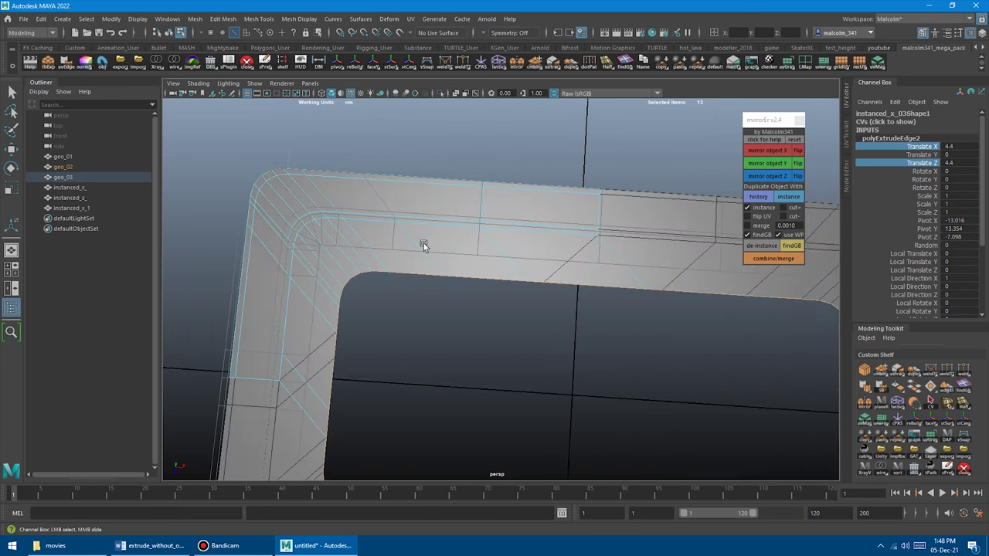
# Reduce the extrusion's Translate X and Z to 0.3 and compare the corner with the templated geo_02
pyautogui.keyDown('alt'); pyautogui.moveTo(398, 222); pyautogui.dragTo(462, 244, button='middle'); pyautogui.keyUp('alt')
pyautogui.keyDown('alt'); pyautogui.moveTo(462, 244); pyautogui.dragTo(527, 237, button='right'); pyautogui.keyUp('alt')
pyautogui.keyDown('alt'); pyautogui.moveTo(528, 237); pyautogui.dragTo(545, 240, button='middle'); pyautogui.keyUp('alt')
pyautogui.moveTo(510, 216); pyautogui.dragTo(497, 255, button='middle')
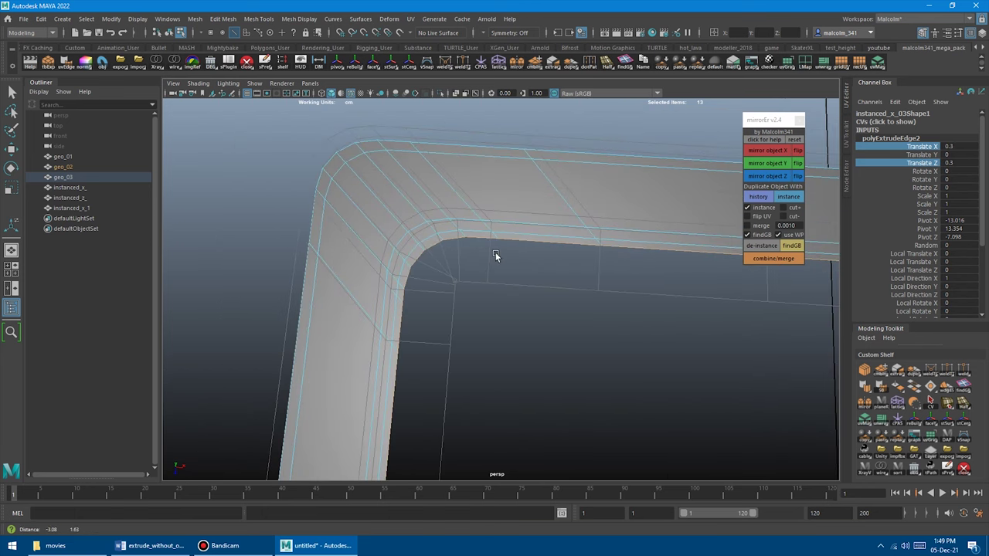
pyautogui.keyDown('alt'); pyautogui.moveTo(497, 255); pyautogui.dragTo(587, 280, button='right'); pyautogui.keyUp('alt')
pyautogui.keyDown('alt'); pyautogui.moveTo(434, 256); pyautogui.dragTo(501, 257, button='middle'); pyautogui.keyUp('alt')
pyautogui.keyDown('alt'); pyautogui.moveTo(501, 257); pyautogui.dragTo(553, 272, button='right'); pyautogui.keyUp('alt')
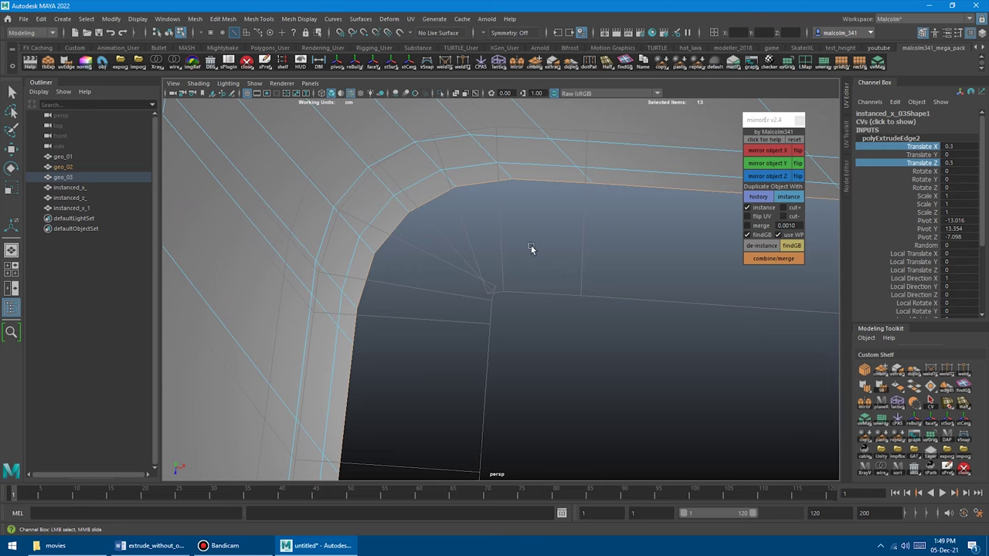
# Set the extrusion's Translate X and Z to 3.3 and inspect the rounded corner against the template
pyautogui.moveTo(541, 232); pyautogui.dragTo(556, 236, button='middle')
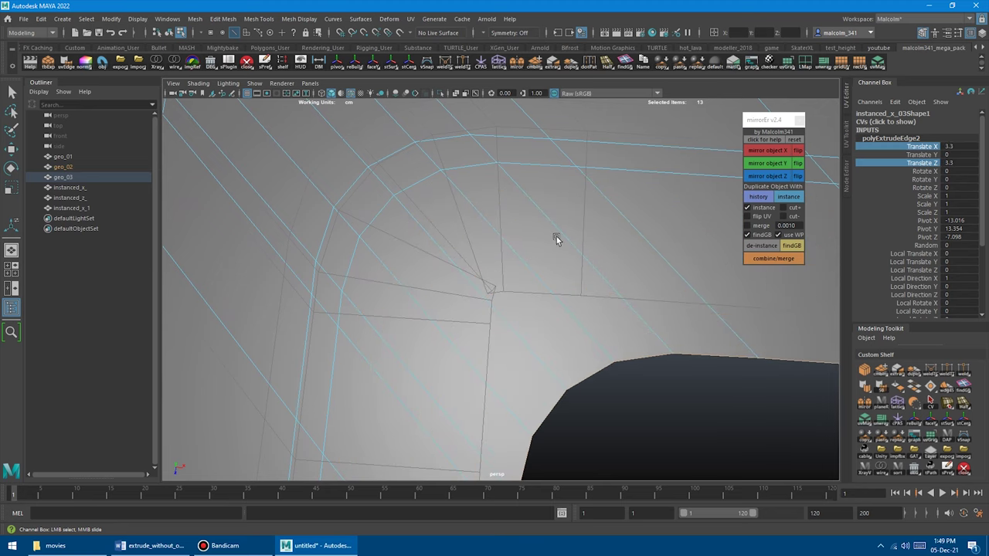
pyautogui.keyDown('alt'); pyautogui.moveTo(556, 236); pyautogui.dragTo(554, 255, button='right'); pyautogui.keyUp('alt')
pyautogui.keyDown('alt'); pyautogui.moveTo(554, 255); pyautogui.dragTo(542, 245, button='middle'); pyautogui.keyUp('alt')
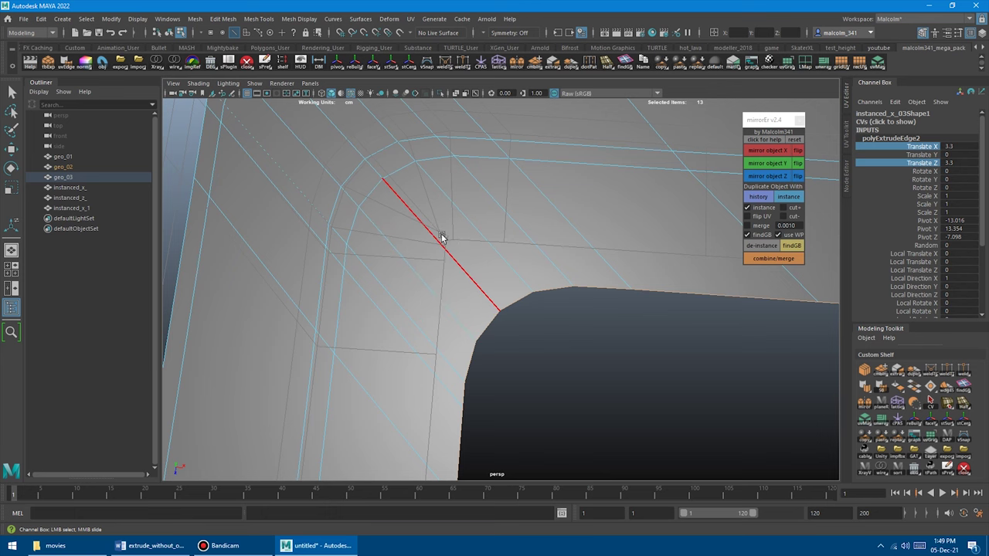
pyautogui.keyDown('alt'); pyautogui.moveTo(477, 245); pyautogui.dragTo(541, 232); pyautogui.keyUp('alt')
pyautogui.keyDown('alt'); pyautogui.moveTo(541, 233); pyautogui.dragTo(493, 218, button='right'); pyautogui.keyUp('alt')
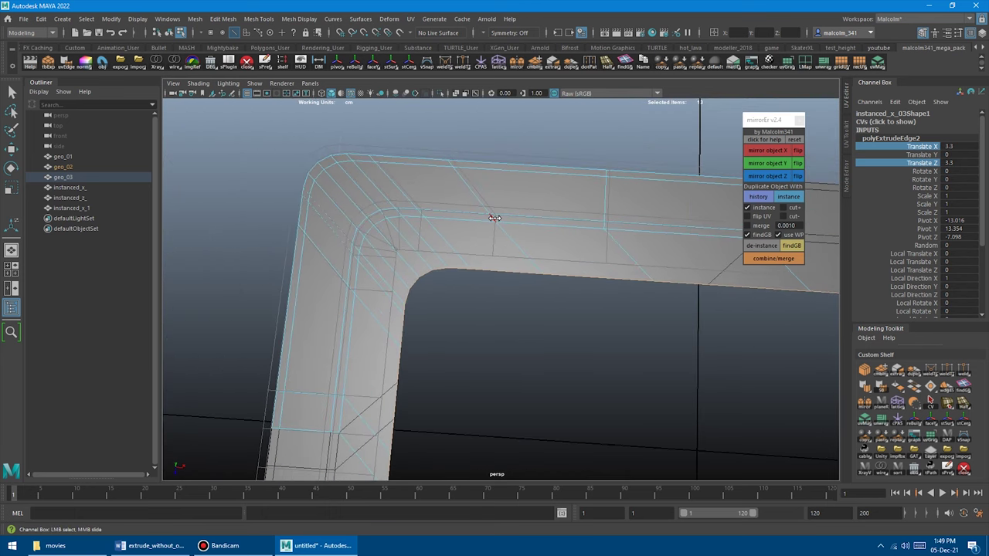
# Push the extrusion's Translate X and Z to 10.8 to examine an extreme inward extrusion
pyautogui.moveTo(494, 218); pyautogui.dragTo(532, 227, button='middle')
pyautogui.keyDown('alt'); pyautogui.moveTo(533, 227); pyautogui.dragTo(519, 256, button='right'); pyautogui.keyUp('alt')
pyautogui.keyDown('alt'); pyautogui.moveTo(520, 255); pyautogui.dragTo(446, 202, button='middle'); pyautogui.keyUp('alt')
pyautogui.keyDown('alt'); pyautogui.moveTo(446, 202); pyautogui.dragTo(452, 231, button='right'); pyautogui.keyUp('alt')
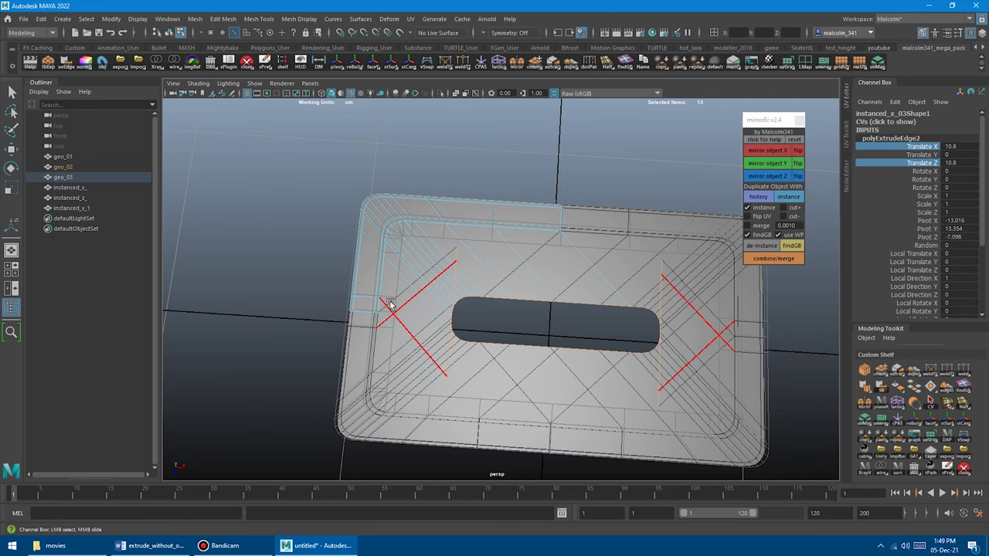
pyautogui.keyDown('alt'); pyautogui.moveTo(437, 268); pyautogui.dragTo(525, 269, button='right'); pyautogui.keyUp('alt')
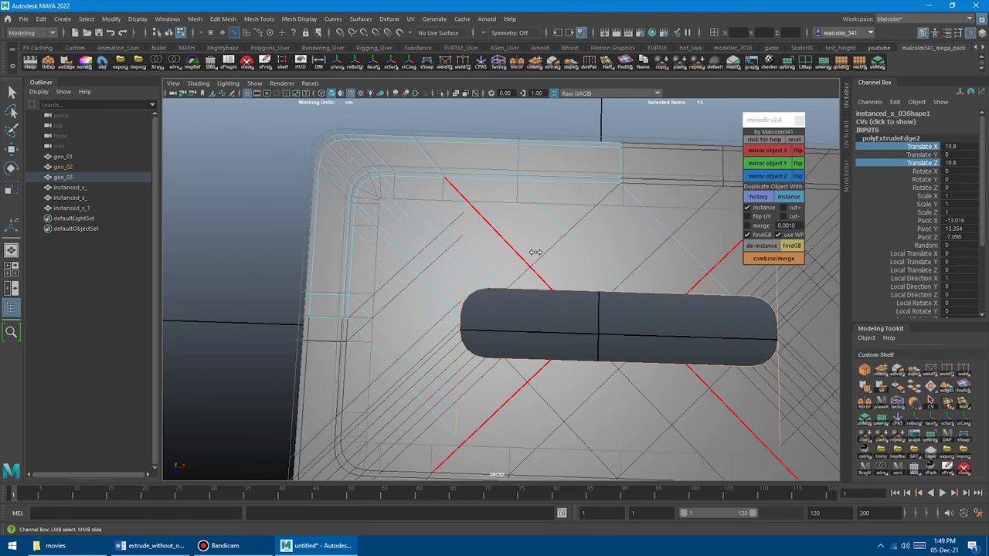
# Try 3.2 and 7.3 for the extrusion's Translate X and Z to compare inner border widths
pyautogui.moveTo(534, 256); pyautogui.dragTo(494, 255, button='middle')
pyautogui.keyDown('alt'); pyautogui.moveTo(495, 256); pyautogui.dragTo(461, 256, button='right'); pyautogui.keyUp('alt')
pyautogui.moveTo(460, 256)
pyautogui.keyDown('alt'); pyautogui.mouseDown(button='middle')
pyautogui.moveTo(523, 258)
pyautogui.moveTo(456, 261)
pyautogui.mouseUp(button='middle'); pyautogui.keyUp('alt')
pyautogui.keyDown('alt'); pyautogui.moveTo(486, 262); pyautogui.dragTo(543, 258, button='right'); pyautogui.keyUp('alt')
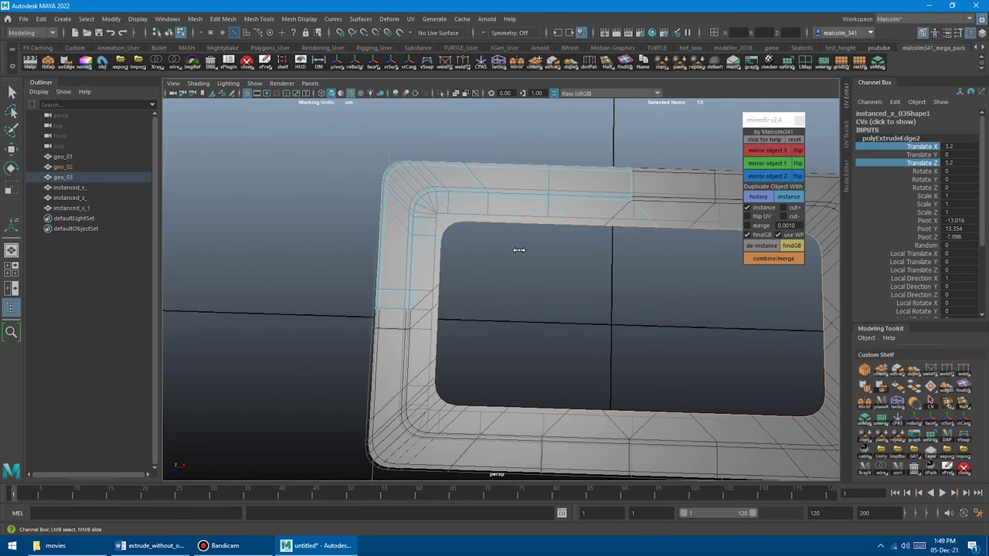
pyautogui.moveTo(519, 250); pyautogui.dragTo(539, 259, button='middle')
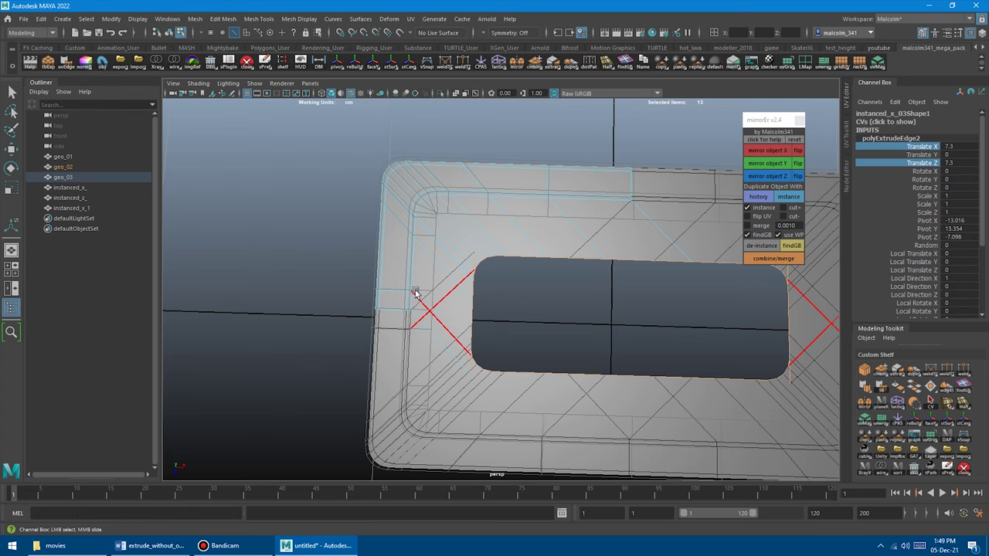
pyautogui.scroll(5, 566, 305)
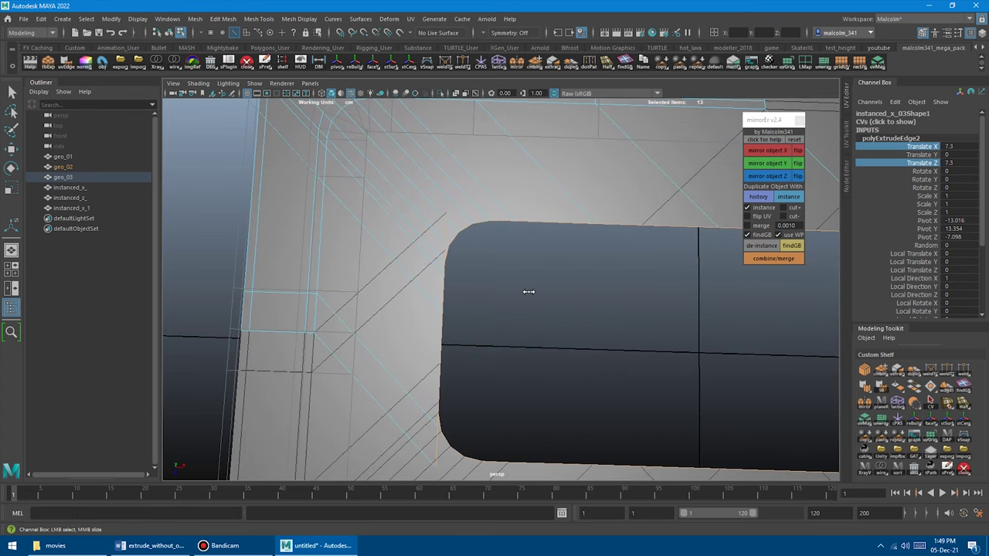
# Set the extrusion's Translate X and Z to 5, then return to object mode with geo_03 selected
pyautogui.moveTo(528, 291); pyautogui.dragTo(474, 286, button='middle')
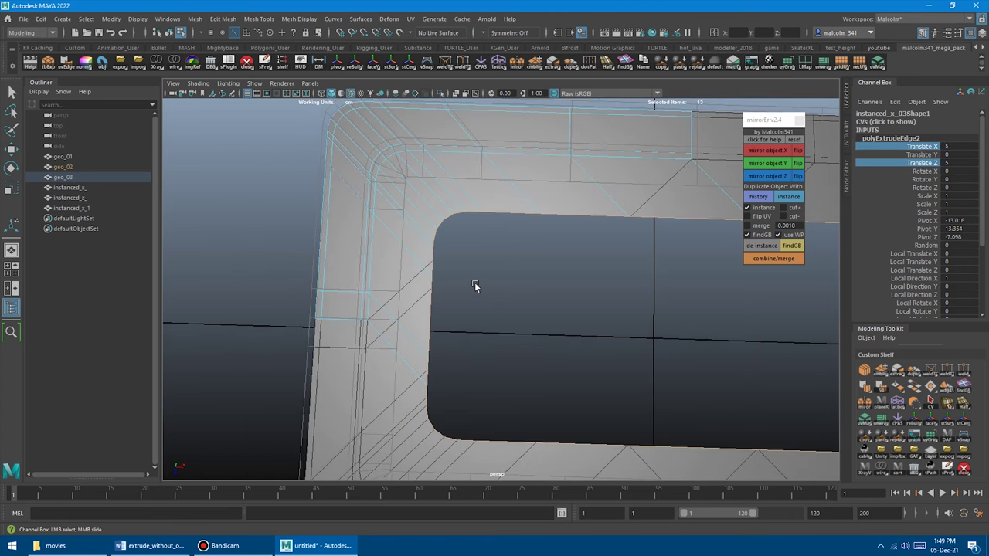
pyautogui.press('F8')
pyautogui.click(418, 236)
pyautogui.keyDown('alt'); pyautogui.moveTo(502, 294); pyautogui.dragTo(471, 287); pyautogui.keyUp('alt')
pyautogui.press('w')
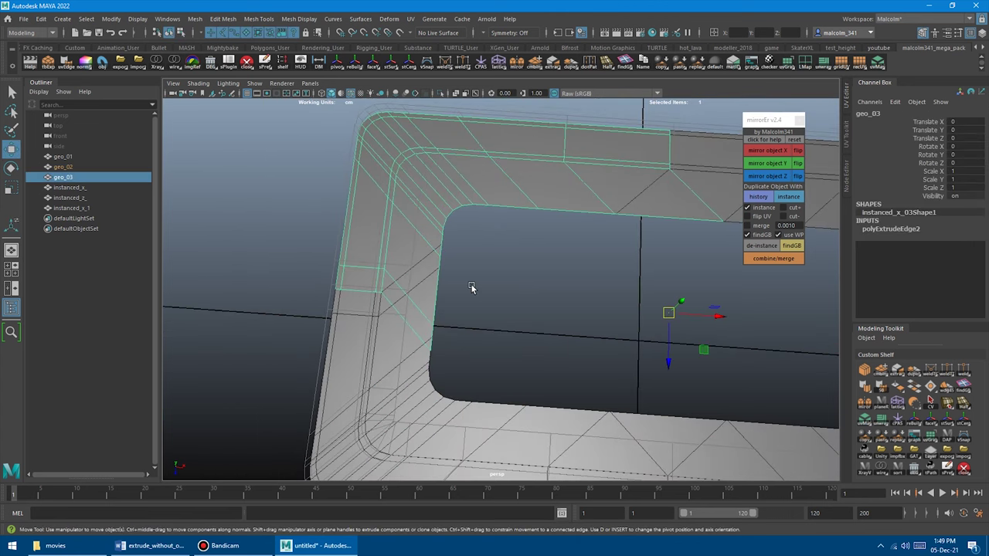
# Snap the two lowest inner-edge vertices of geo_03's short side along Z to line up with their original border vertices
pyautogui.moveTo(490, 194); pyautogui.dragTo(452, 193, button='right')
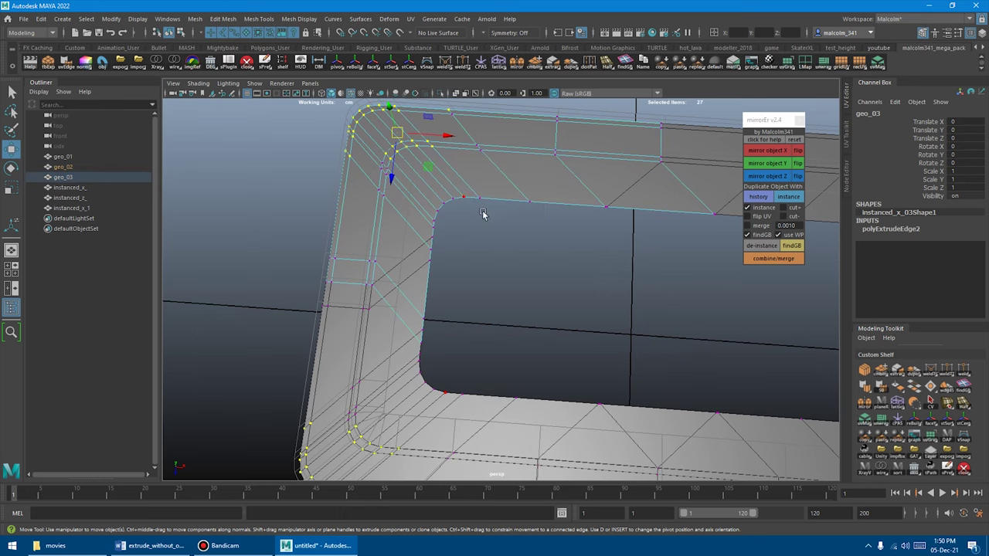
pyautogui.click(425, 320)
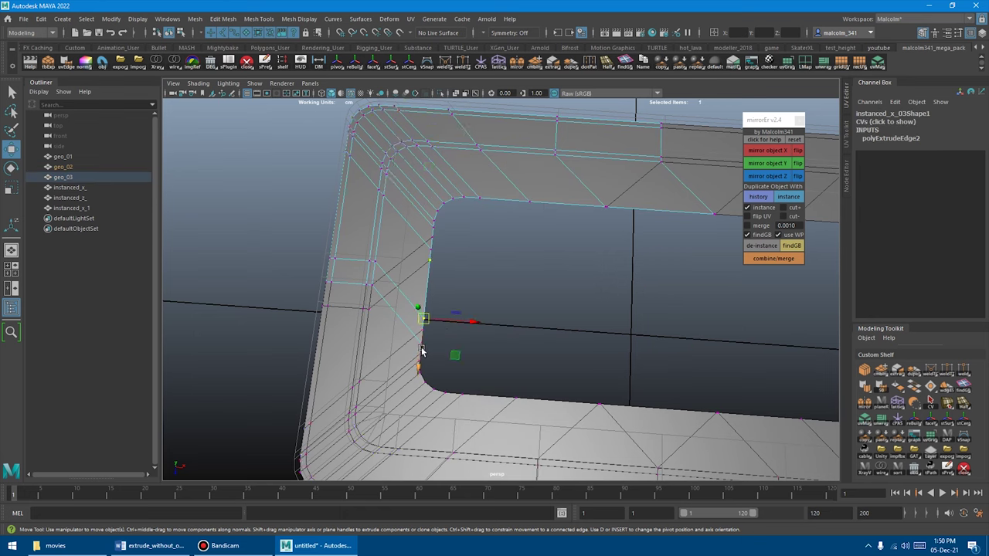
pyautogui.press('v')
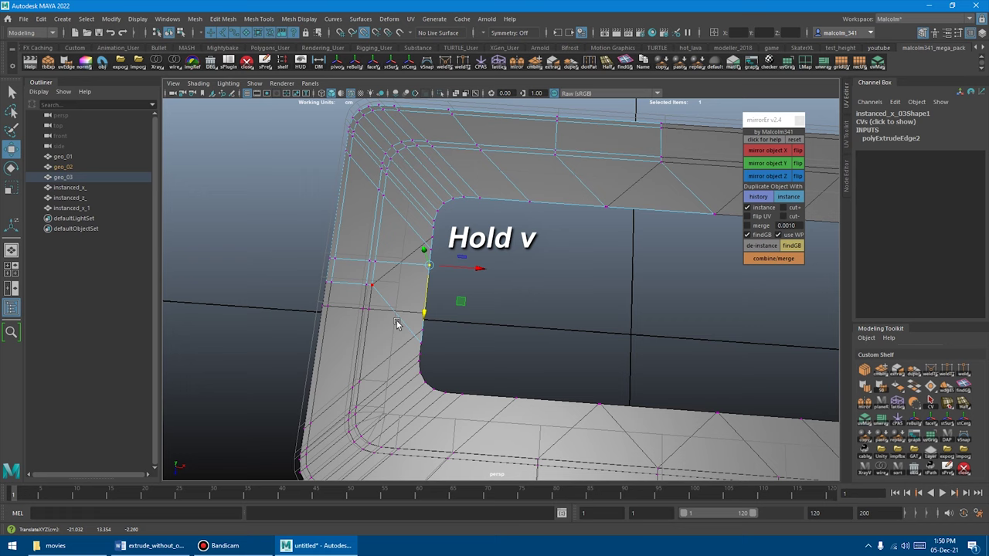
pyautogui.click(422, 343)
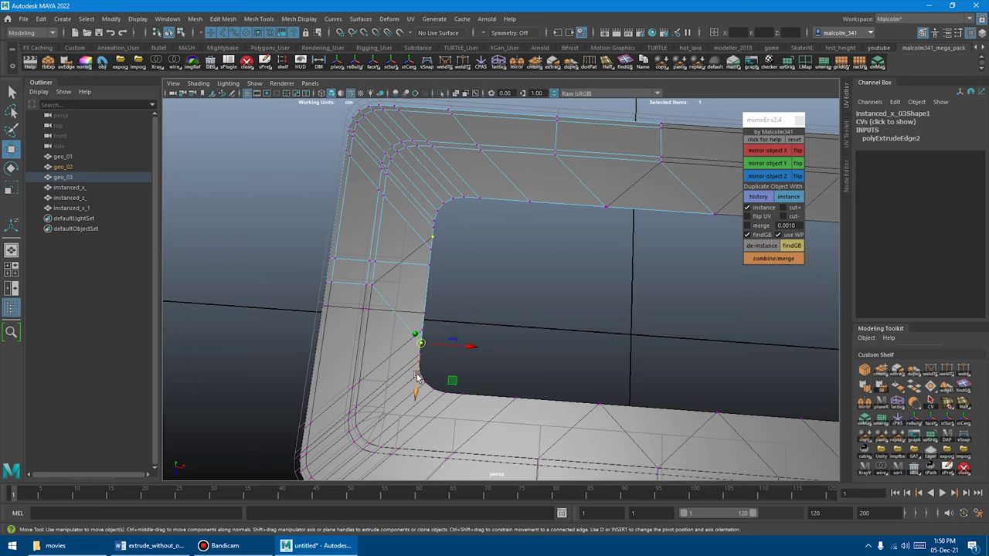
pyautogui.press('v')
pyautogui.moveTo(416, 383); pyautogui.dragTo(374, 292, button='middle')
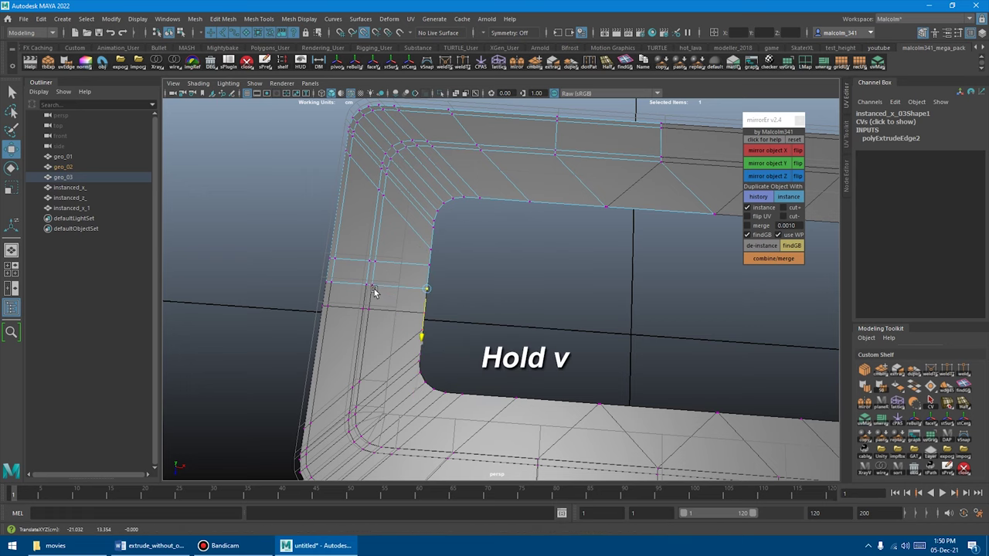
# Snap the end vertex of geo_03's long inner edge along X to its original border vertex and return to object mode
pyautogui.keyDown('alt'); pyautogui.moveTo(701, 276); pyautogui.dragTo(502, 303, button='middle'); pyautogui.keyUp('alt')
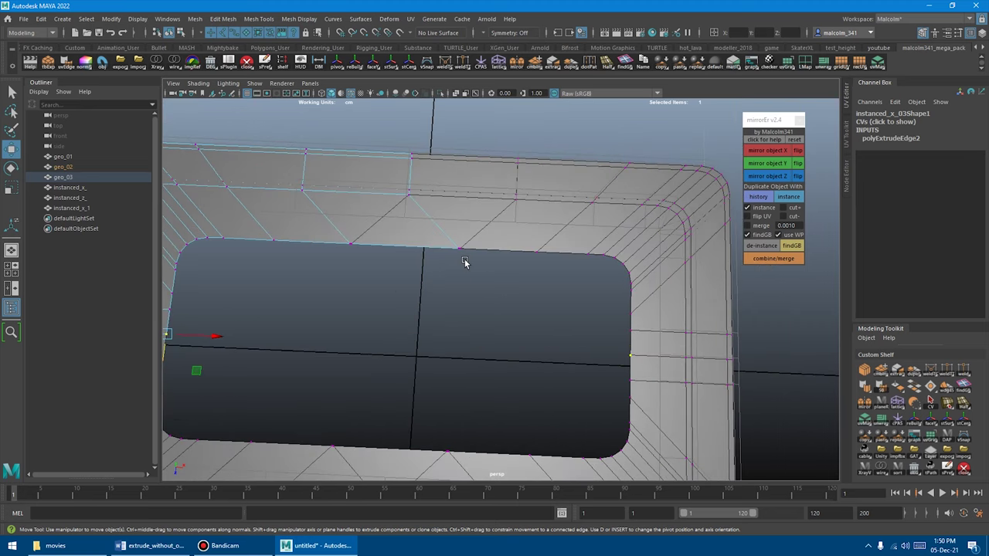
pyautogui.click(461, 257)
pyautogui.press('v')
pyautogui.moveTo(479, 253); pyautogui.dragTo(416, 199)
pyautogui.scroll(-5, 396, 322)
pyautogui.keyDown('alt'); pyautogui.moveTo(396, 322); pyautogui.dragTo(374, 304); pyautogui.keyUp('alt')
pyautogui.press('F8')
pyautogui.click(373, 304)
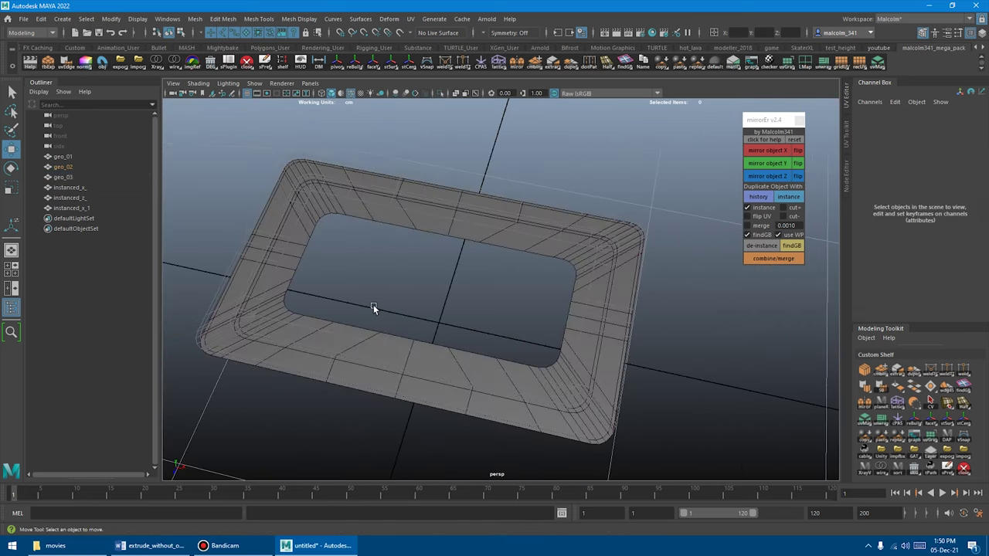
# Preview geo_03 with mesh smoothing and inspect the shading around its rounded corner
pyautogui.click(428, 218)
pyautogui.keyDown('alt'); pyautogui.moveTo(410, 261); pyautogui.dragTo(498, 286, button='middle'); pyautogui.keyUp('alt')
pyautogui.scroll(3, 486, 270)
pyautogui.keyDown('alt'); pyautogui.moveTo(486, 270); pyautogui.dragTo(405, 263); pyautogui.keyUp('alt')
pyautogui.keyDown('alt'); pyautogui.moveTo(406, 263); pyautogui.dragTo(442, 267, button='right'); pyautogui.keyUp('alt')
pyautogui.press('3')
pyautogui.keyDown('alt'); pyautogui.moveTo(443, 267); pyautogui.dragTo(424, 268); pyautogui.keyUp('alt')
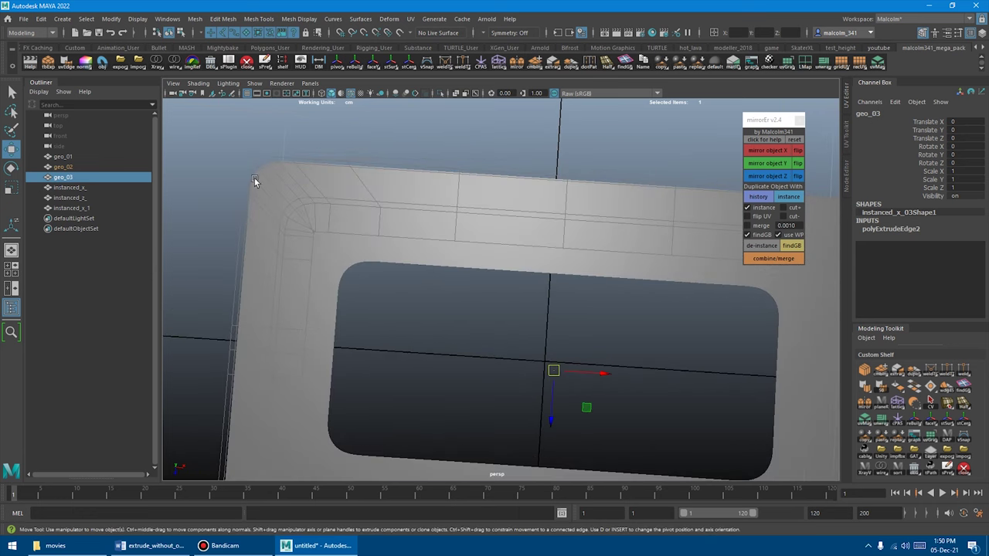
pyautogui.click(64, 167)
pyautogui.keyDown('alt'); pyautogui.moveTo(394, 256); pyautogui.dragTo(503, 277, button='middle'); pyautogui.keyUp('alt')
pyautogui.keyDown('alt'); pyautogui.moveTo(503, 276); pyautogui.dragTo(493, 305, button='right'); pyautogui.keyUp('alt')
pyautogui.keyDown('alt'); pyautogui.moveTo(493, 304); pyautogui.dragTo(463, 277, button='middle'); pyautogui.keyUp('alt')
pyautogui.hotkey('ctrl', 'z')
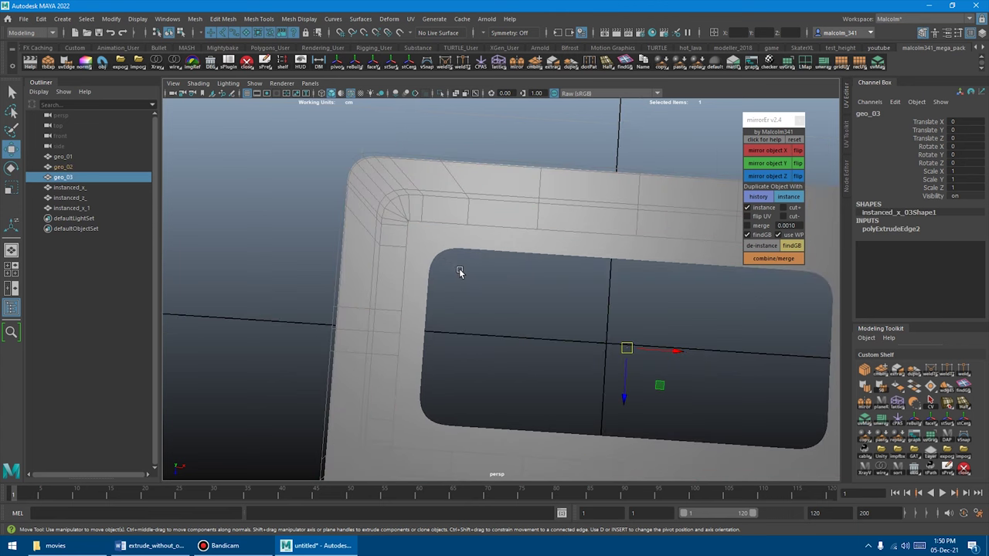
# Show geo_03's cage over its smooth preview and compare its corner edge flow with geo_01's rounded corner
pyautogui.press('2')
pyautogui.keyDown('alt'); pyautogui.moveTo(437, 264); pyautogui.dragTo(495, 266, button='right'); pyautogui.keyUp('alt')
pyautogui.keyDown('alt'); pyautogui.moveTo(487, 262); pyautogui.dragTo(457, 259, button='middle'); pyautogui.keyUp('alt')
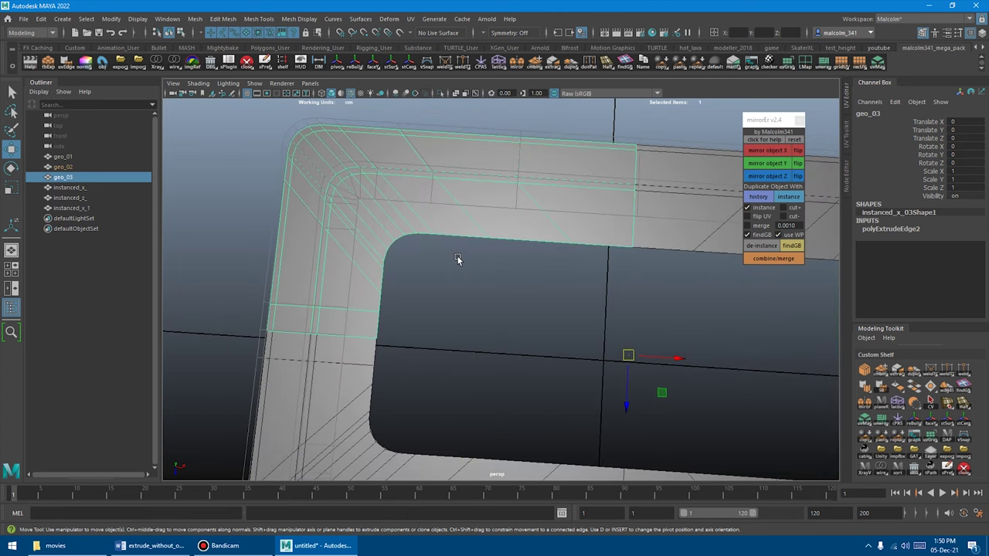
pyautogui.keyDown('alt'); pyautogui.moveTo(509, 260); pyautogui.dragTo(332, 264, button='right'); pyautogui.keyUp('alt')
pyautogui.keyDown('alt'); pyautogui.moveTo(332, 264); pyautogui.dragTo(411, 268, button='middle'); pyautogui.keyUp('alt')
pyautogui.keyDown('alt'); pyautogui.moveTo(411, 268); pyautogui.dragTo(569, 279, button='right'); pyautogui.keyUp('alt')
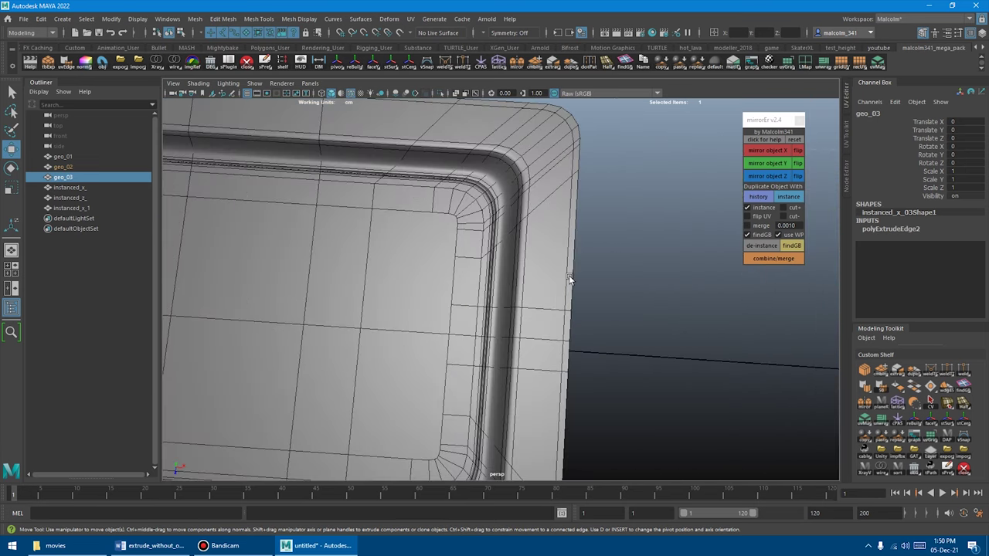
pyautogui.keyDown('alt'); pyautogui.moveTo(569, 280); pyautogui.dragTo(468, 180); pyautogui.keyUp('alt')
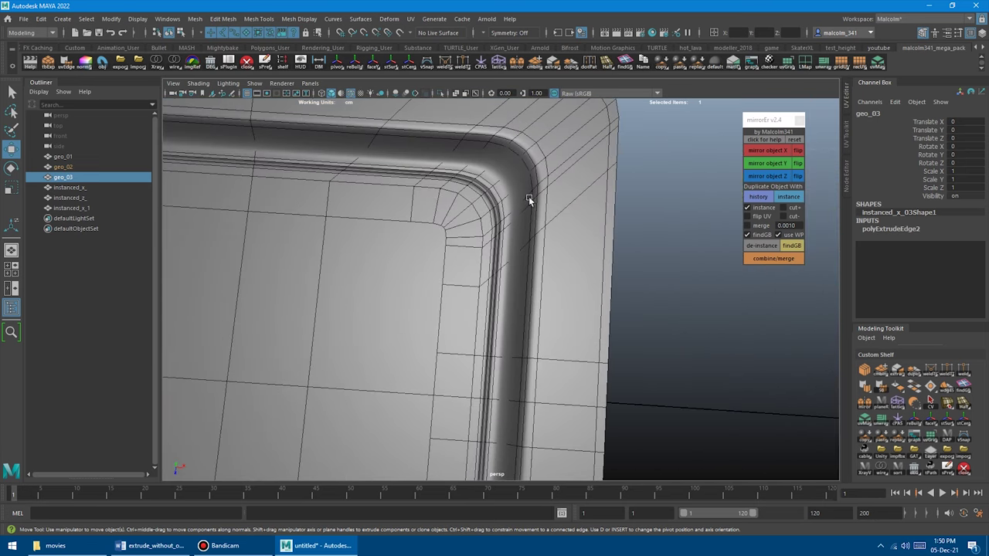
pyautogui.keyDown('alt'); pyautogui.moveTo(529, 199); pyautogui.dragTo(433, 227); pyautogui.keyUp('alt')
pyautogui.keyDown('alt'); pyautogui.moveTo(437, 287); pyautogui.dragTo(488, 258); pyautogui.keyUp('alt')
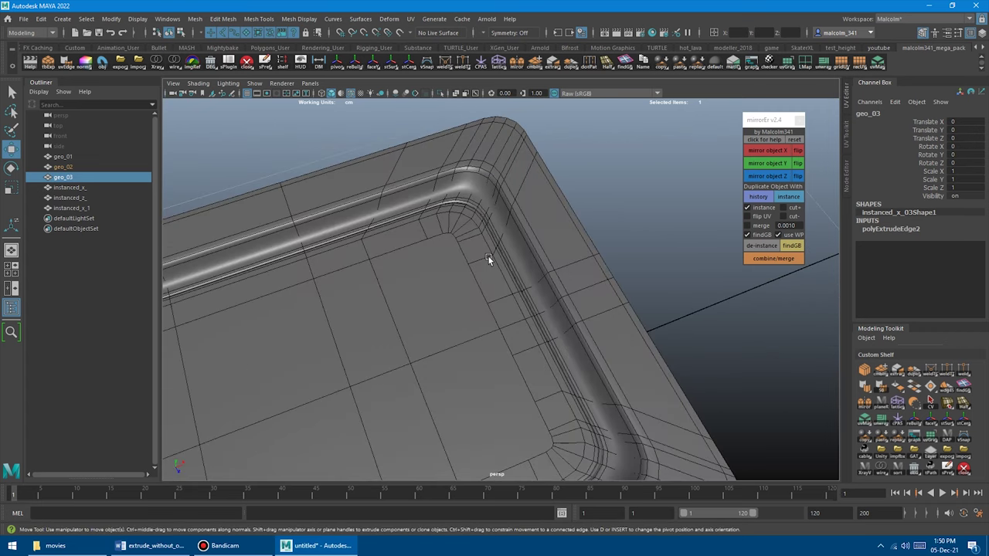
# Preview geo_01 fully smoothed and compare its corner with the instanced frame's extruded corner
pyautogui.click(488, 258)
pyautogui.press('3')
pyautogui.moveTo(505, 292)
pyautogui.keyDown('alt'); pyautogui.mouseDown()
pyautogui.moveTo(474, 295)
pyautogui.moveTo(473, 279)
pyautogui.moveTo(513, 278)
pyautogui.mouseUp(); pyautogui.keyUp('alt')
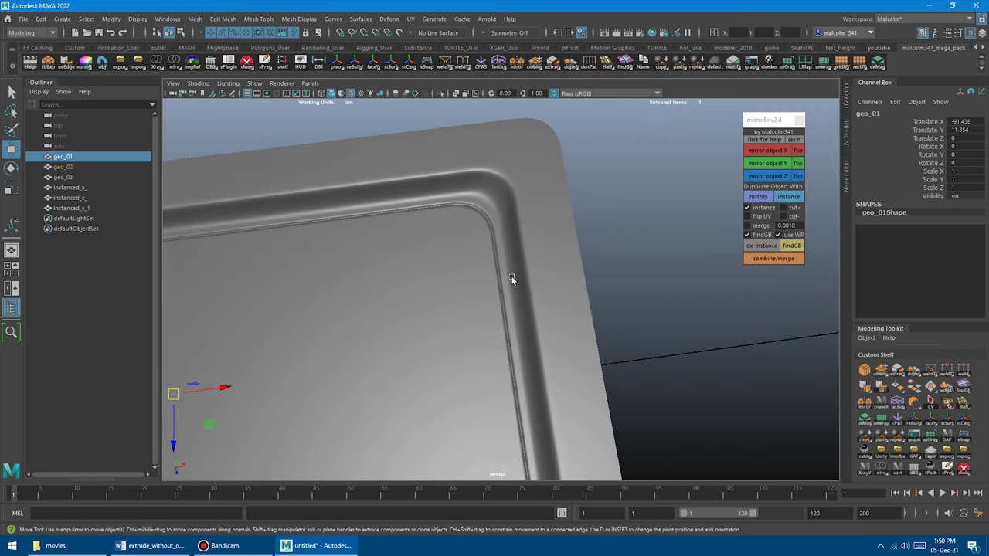
pyautogui.keyDown('alt'); pyautogui.moveTo(513, 279); pyautogui.dragTo(424, 272, button='right'); pyautogui.keyUp('alt')
pyautogui.keyDown('alt'); pyautogui.moveTo(500, 267); pyautogui.dragTo(584, 308); pyautogui.keyUp('alt')
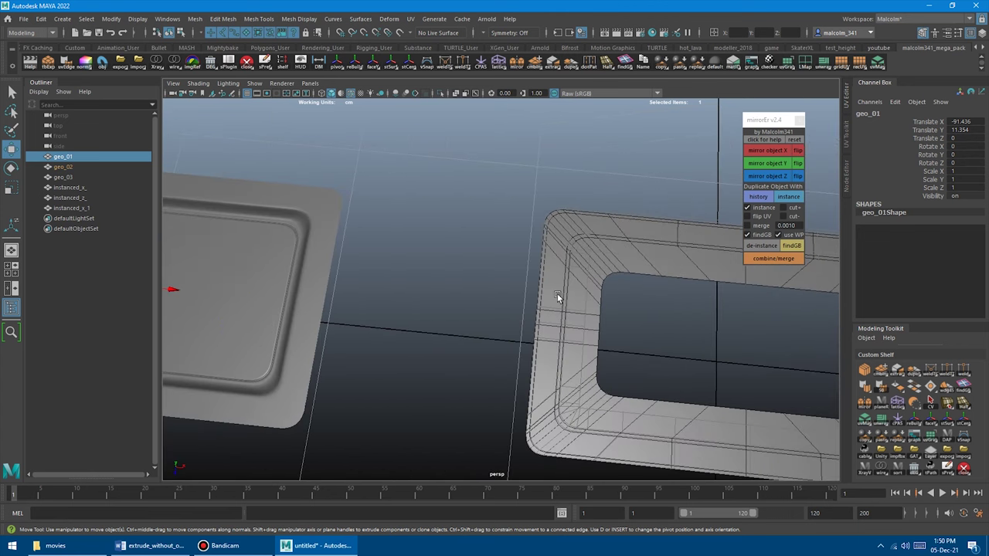
pyautogui.keyDown('alt'); pyautogui.moveTo(559, 294); pyautogui.dragTo(537, 300); pyautogui.keyUp('alt')
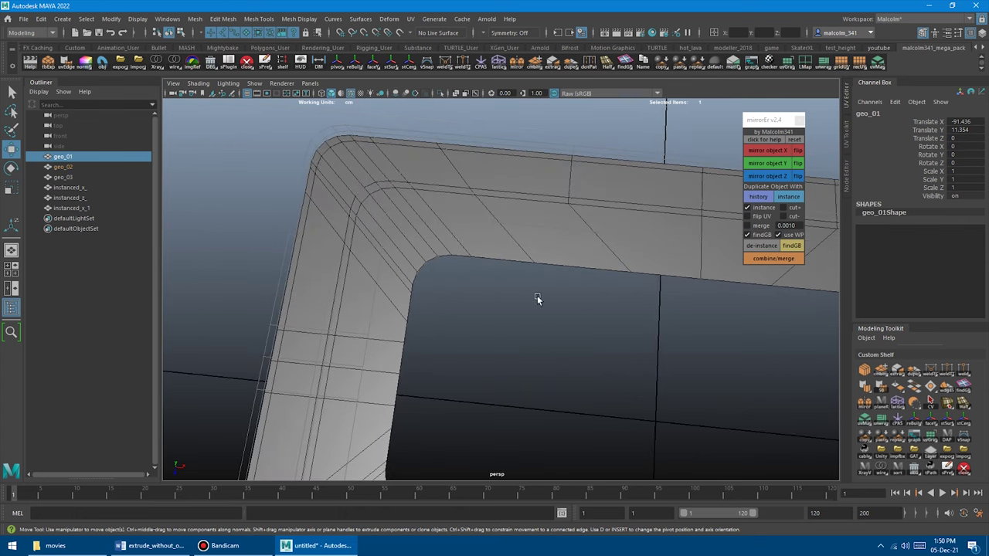
# Insert five edge loops running along geo_03's border strips with the Multi-Cut tool
pyautogui.click(475, 247)
pyautogui.keyDown('alt'); pyautogui.moveTo(515, 226); pyautogui.dragTo(541, 239); pyautogui.keyUp('alt')
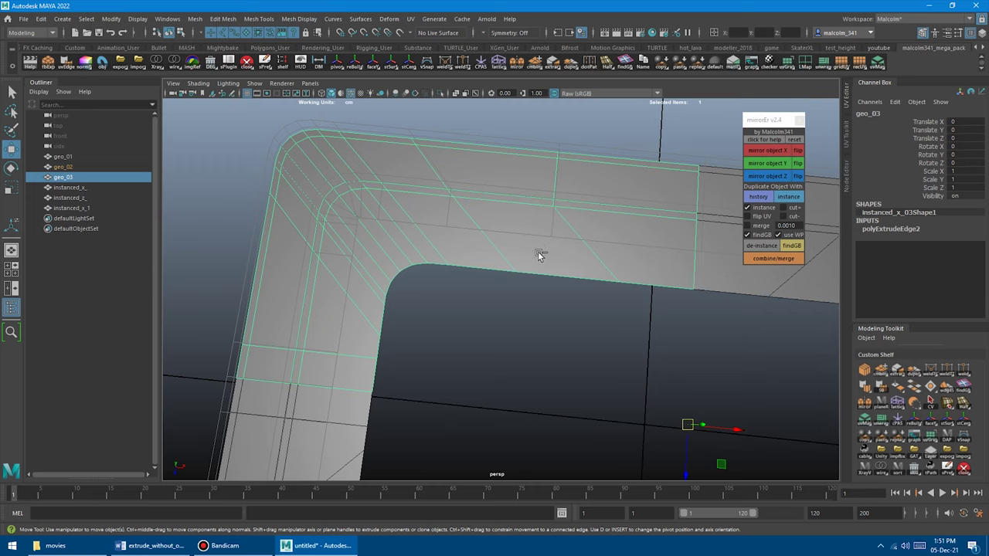
pyautogui.hotkey('ctrl', 'shift', 'x')
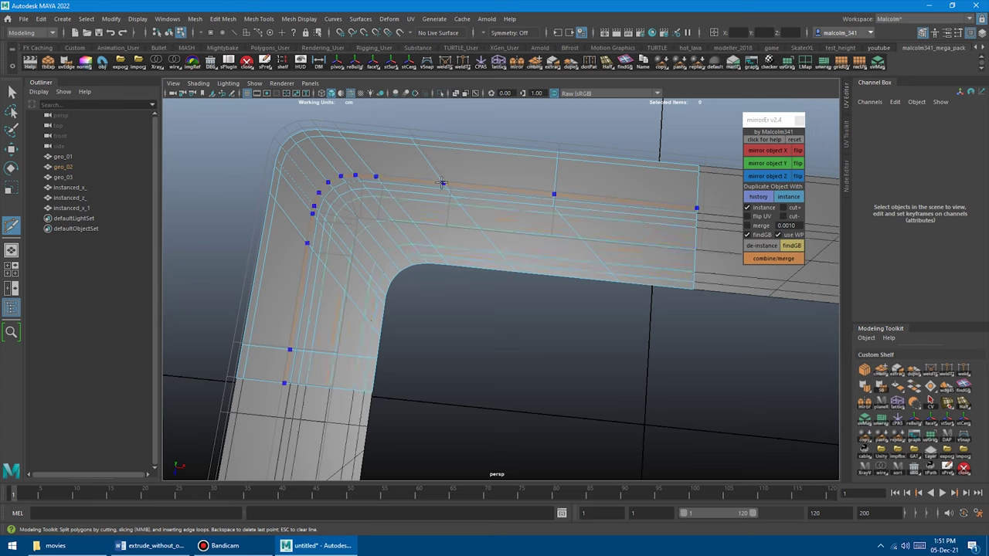
pyautogui.keyDown('ctrl'); pyautogui.click(441, 180); pyautogui.keyUp('ctrl')
pyautogui.keyDown('alt'); pyautogui.moveTo(442, 203); pyautogui.dragTo(476, 252); pyautogui.keyUp('alt')
pyautogui.press('w')
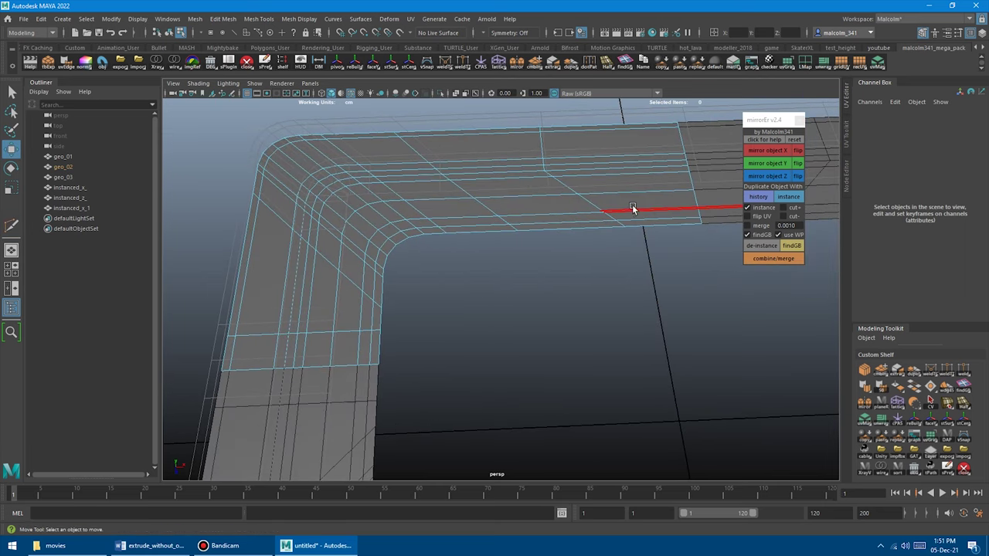
# Select geo_03's face strips around the opening, lower them along Y into a recessed step, and preview the frame smoothed
pyautogui.moveTo(635, 200); pyautogui.dragTo(634, 229, button='right')
pyautogui.doubleClick(635, 202)
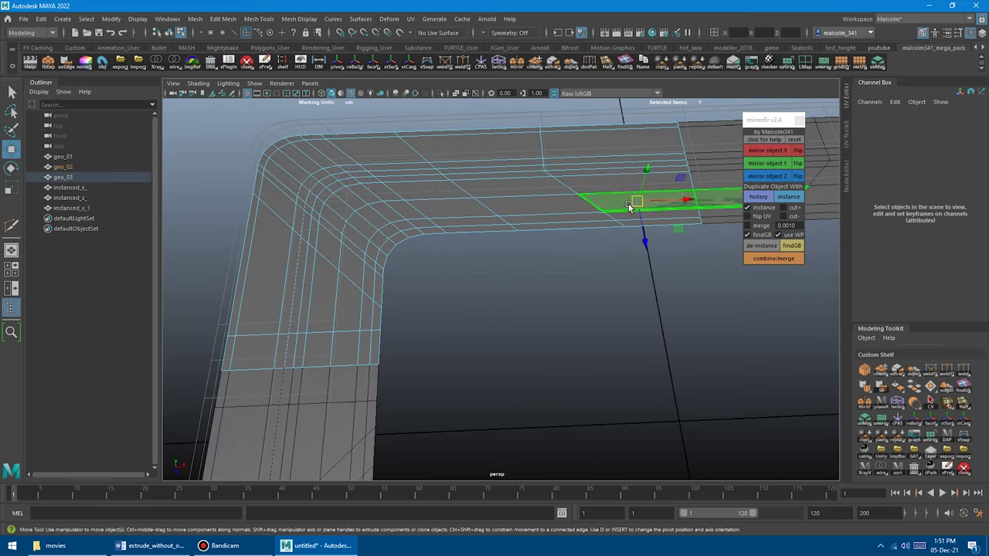
pyautogui.keyDown('shift'); pyautogui.doubleClick(571, 204); pyautogui.keyUp('shift')
pyautogui.keyDown('ctrl'); pyautogui.moveTo(432, 150); pyautogui.dragTo(654, 227); pyautogui.keyUp('ctrl')
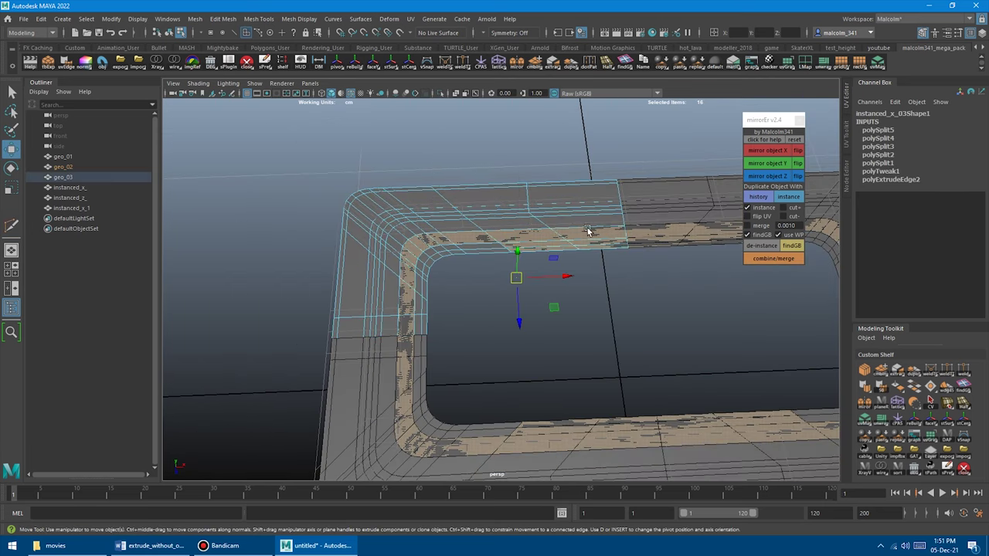
pyautogui.keyDown('alt'); pyautogui.moveTo(590, 232); pyautogui.dragTo(607, 245); pyautogui.keyUp('alt')
pyautogui.press('q')
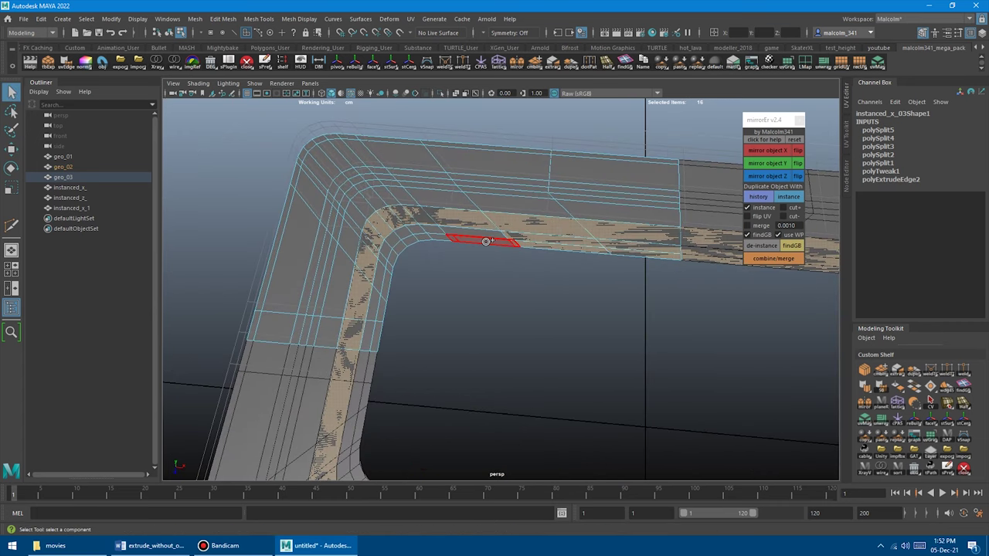
pyautogui.keyDown('shift'); pyautogui.moveTo(486, 242); pyautogui.dragTo(396, 235); pyautogui.keyUp('shift')
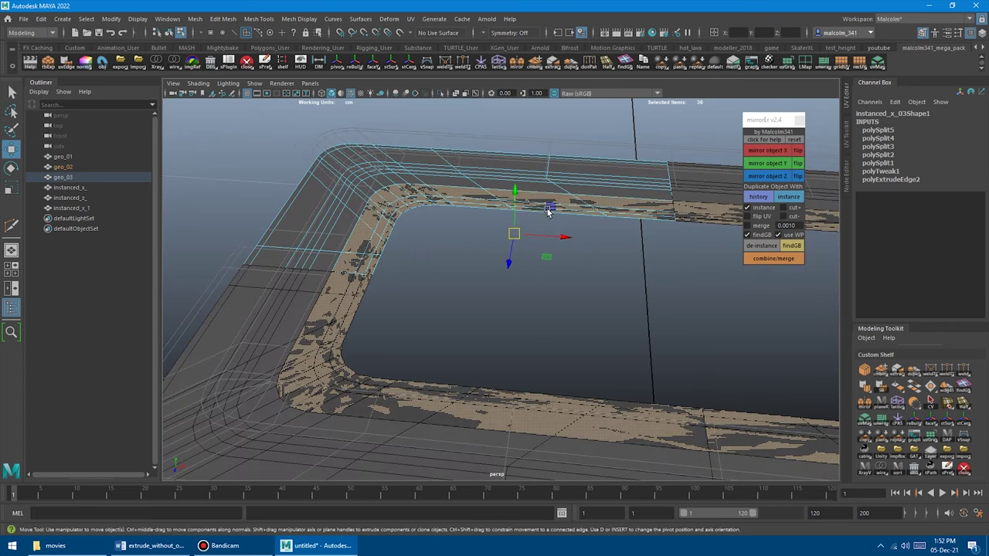
pyautogui.moveTo(514, 194)
pyautogui.mouseDown()
pyautogui.moveTo(515, 216)
pyautogui.moveTo(498, 214)
pyautogui.moveTo(543, 222)
pyautogui.moveTo(468, 226)
pyautogui.moveTo(441, 247)
pyautogui.moveTo(494, 230)
pyautogui.moveTo(517, 247)
pyautogui.moveTo(554, 223)
pyautogui.moveTo(510, 214)
pyautogui.moveTo(495, 217)
pyautogui.moveTo(509, 229)
pyautogui.moveTo(449, 219)
pyautogui.moveTo(598, 241)
pyautogui.moveTo(525, 243)
pyautogui.moveTo(499, 227)
pyautogui.moveTo(435, 219)
pyautogui.moveTo(594, 219)
pyautogui.moveTo(563, 212)
pyautogui.mouseUp()
pyautogui.press('3')
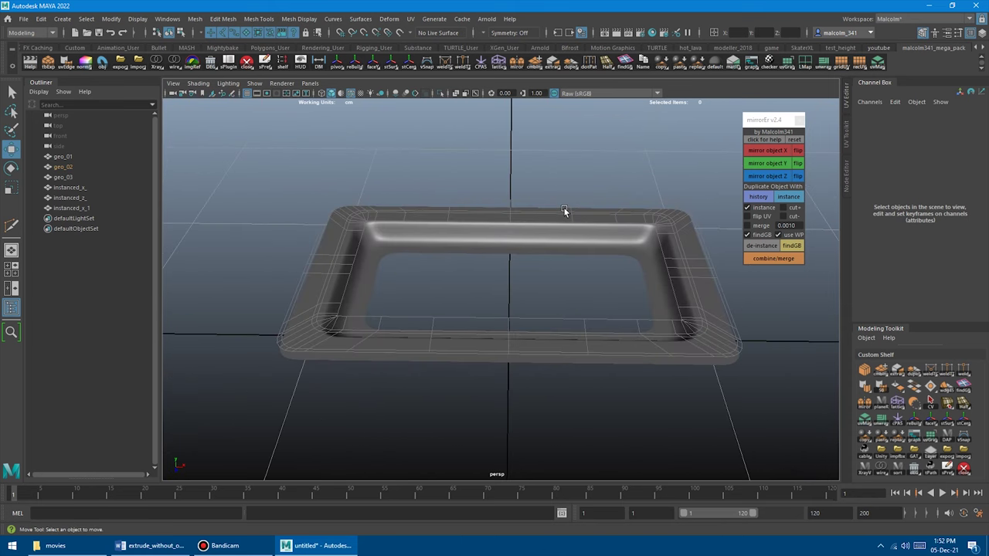
# Try moving the whole geo_03 quarter piece out of place, then undo the move
pyautogui.click(435, 219)
pyautogui.keyDown('alt'); pyautogui.moveTo(435, 218); pyautogui.dragTo(453, 228); pyautogui.keyUp('alt')
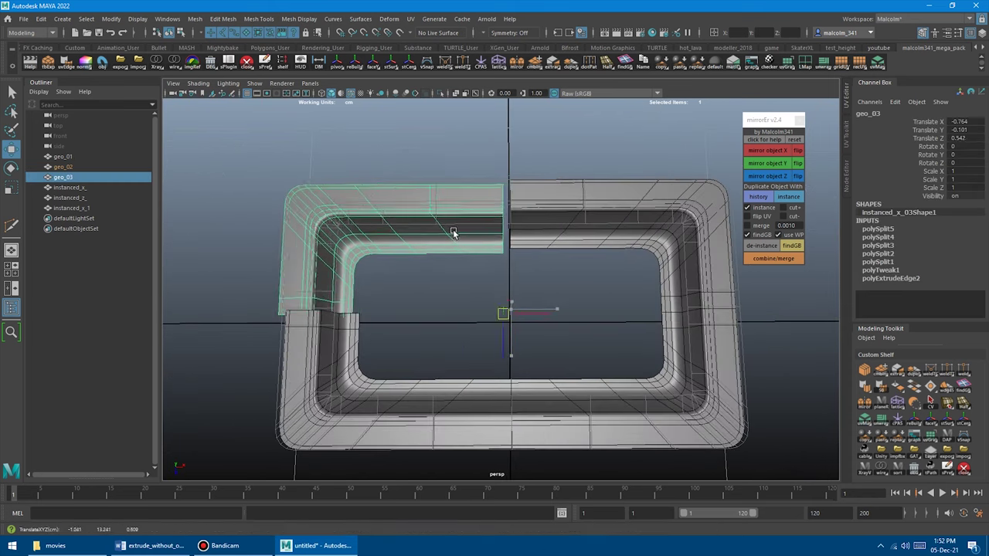
pyautogui.moveTo(452, 230); pyautogui.dragTo(421, 224, button='middle')
pyautogui.hotkey('ctrl', 'z')
# Try pulling a column of geo_03's long-side vertices outward to test the mirrored instances, then undo the move
pyautogui.moveTo(472, 172); pyautogui.dragTo(422, 169, button='right')
pyautogui.moveTo(424, 163); pyautogui.dragTo(455, 219)
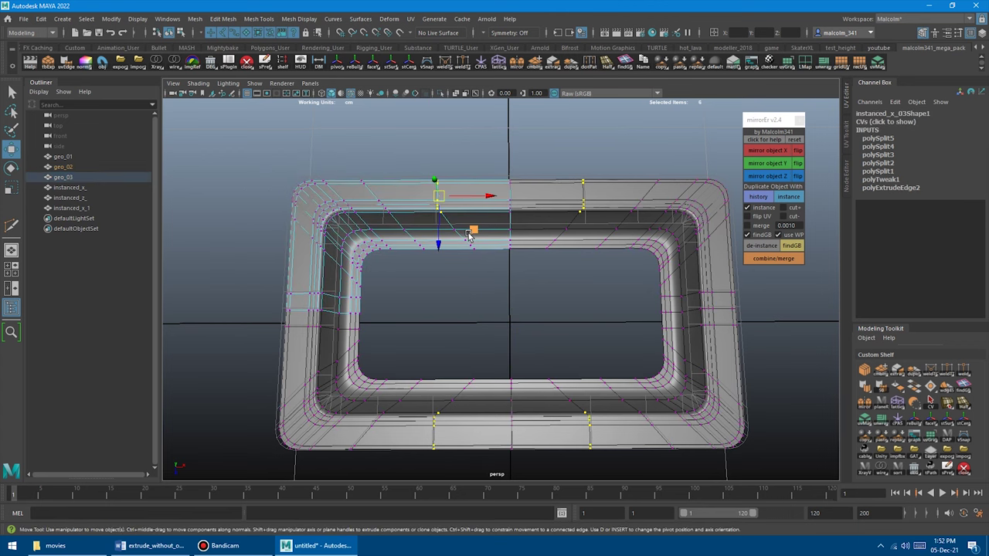
pyautogui.moveTo(468, 235); pyautogui.dragTo(420, 281, button='middle')
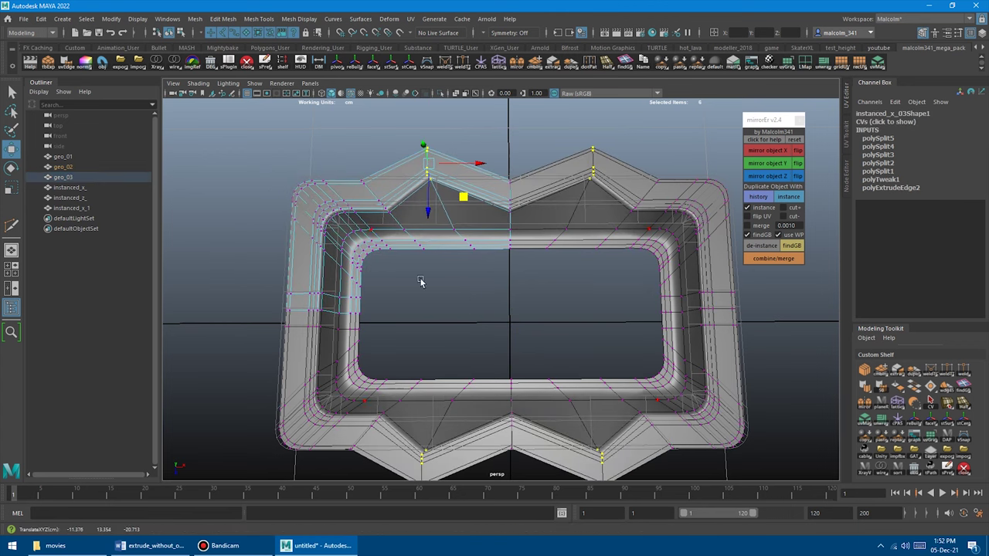
pyautogui.hotkey('ctrl', 'z')
pyautogui.keyDown('alt'); pyautogui.moveTo(493, 295); pyautogui.dragTo(456, 298, button='right'); pyautogui.keyUp('alt')
# Select geo_03 with its three mirrored instances and combine and merge them into one frame mesh
pyautogui.press('F8')
pyautogui.click(457, 298)
pyautogui.keyDown('alt'); pyautogui.moveTo(456, 298); pyautogui.dragTo(485, 230); pyautogui.keyUp('alt')
pyautogui.click(486, 229)
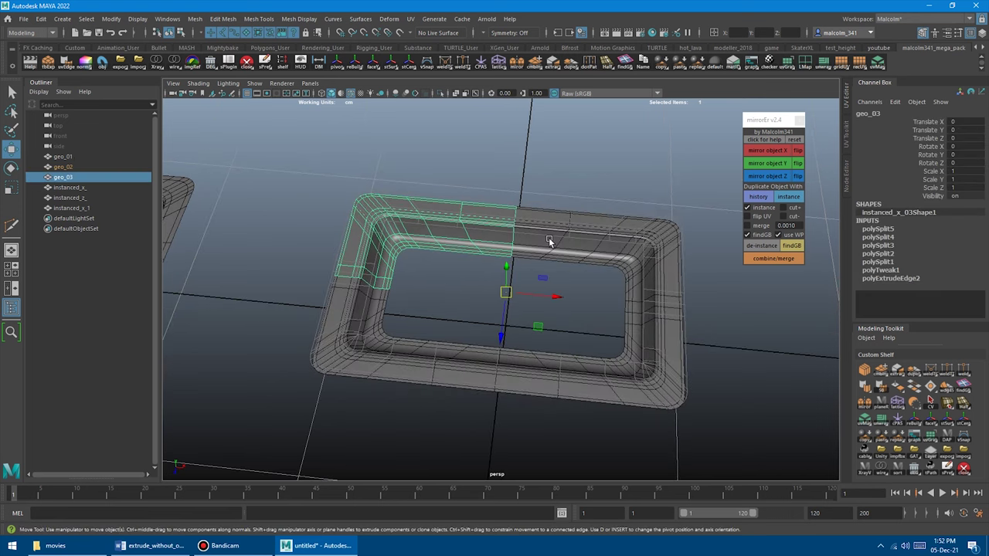
pyautogui.keyDown('shift'); pyautogui.click(548, 242); pyautogui.keyUp('shift')
pyautogui.keyDown('shift'); pyautogui.click(639, 363); pyautogui.keyUp('shift')
pyautogui.keyDown('shift'); pyautogui.click(423, 378); pyautogui.keyUp('shift')
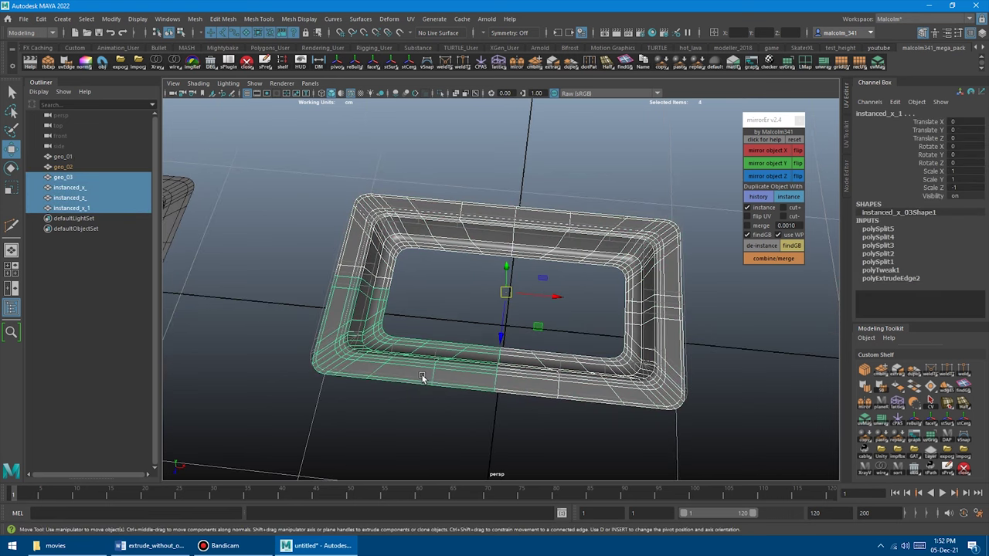
pyautogui.click(757, 258)
pyautogui.scroll(4, 471, 241)
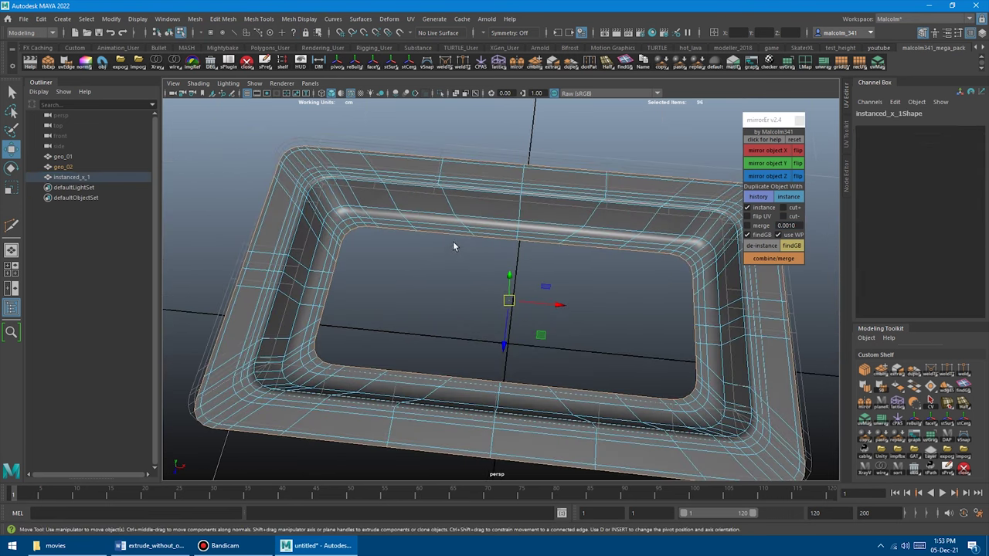
# Extrude the merged frame's inner border edge loop and try the Offset value, then undo the offset
pyautogui.press('q')
pyautogui.doubleClick(451, 236)
pyautogui.keyDown('alt'); pyautogui.moveTo(451, 236); pyautogui.dragTo(431, 238, button='right'); pyautogui.keyUp('alt')
pyautogui.keyDown('alt'); pyautogui.moveTo(431, 238); pyautogui.dragTo(497, 152); pyautogui.keyUp('alt')
pyautogui.keyDown('shift'); pyautogui.rightClick(497, 152); pyautogui.keyUp('shift')
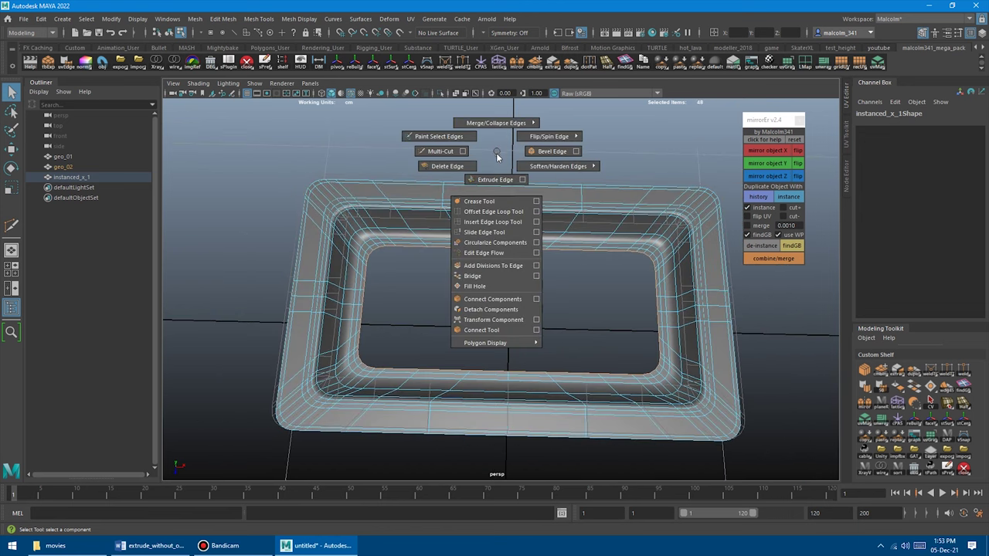
pyautogui.click(495, 179)
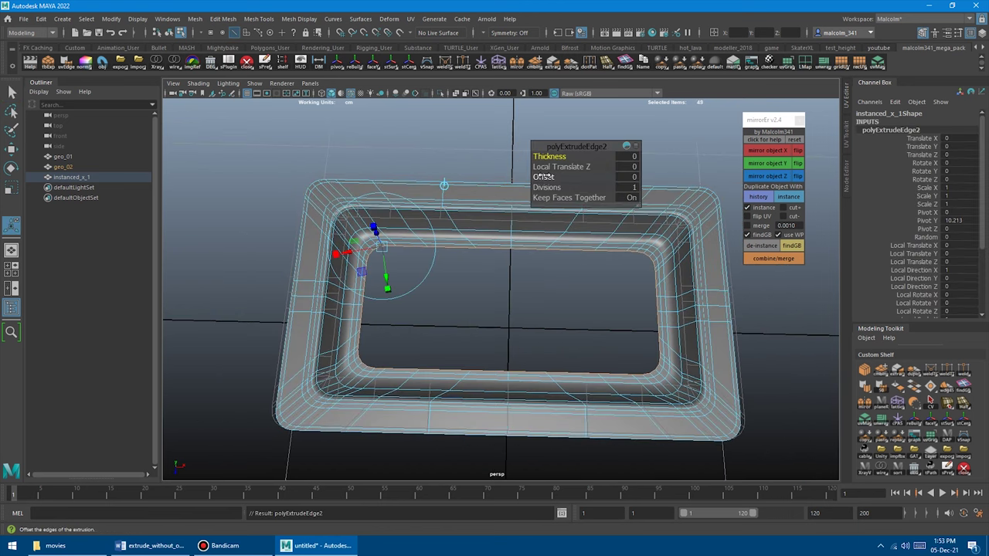
pyautogui.moveTo(545, 177); pyautogui.dragTo(573, 178)
pyautogui.hotkey('ctrl', 'z')
# Try pushing the extrusion's Translate X and Z together, up to 22.1, on the merged frame
pyautogui.click(919, 139)
pyautogui.keyDown('ctrl'); pyautogui.click(924, 155); pyautogui.keyUp('ctrl')
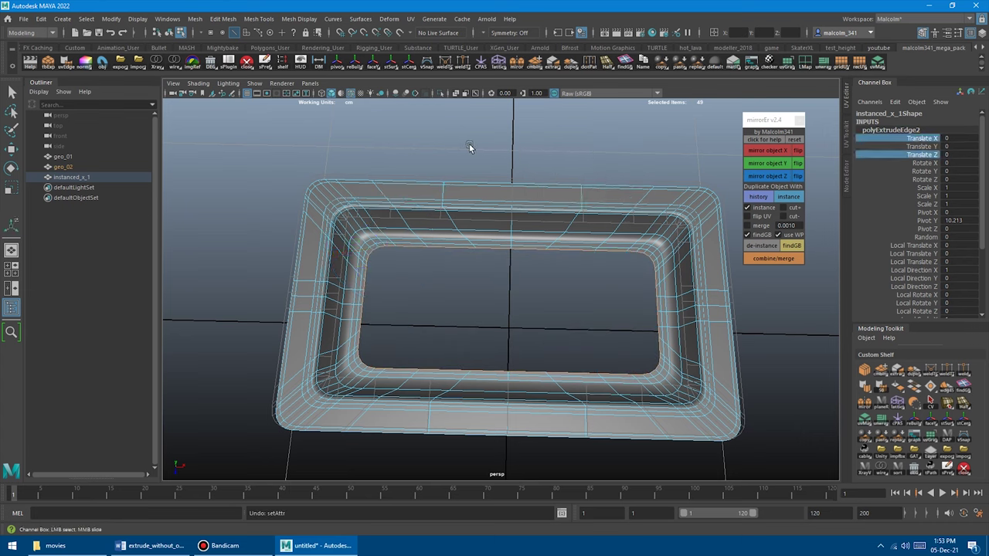
pyautogui.moveTo(469, 144); pyautogui.dragTo(649, 189, button='middle')
pyautogui.keyDown('alt'); pyautogui.moveTo(641, 193); pyautogui.dragTo(502, 178, button='right'); pyautogui.keyUp('alt')
pyautogui.moveTo(503, 171); pyautogui.dragTo(441, 213, button='middle')
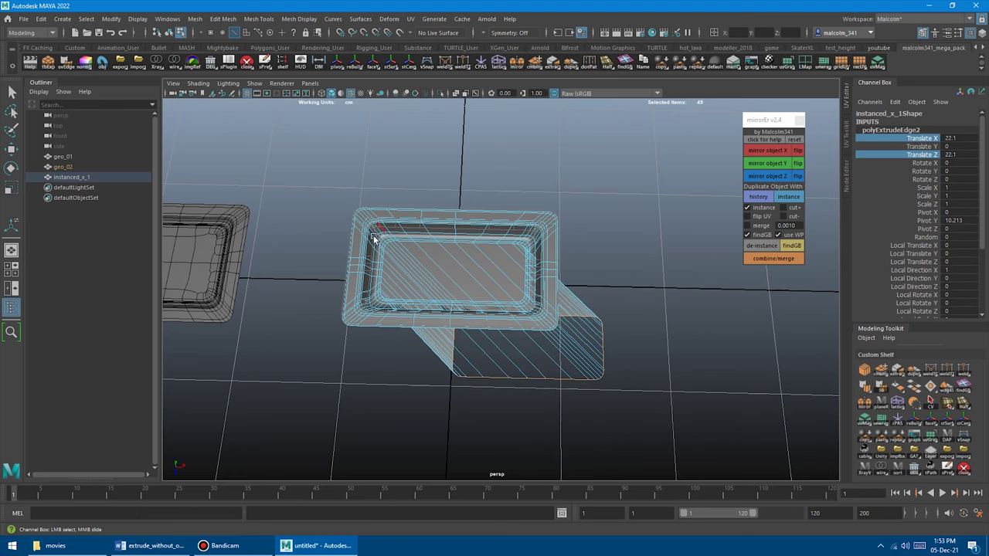
pyautogui.moveTo(474, 167); pyautogui.dragTo(417, 185, button='middle')
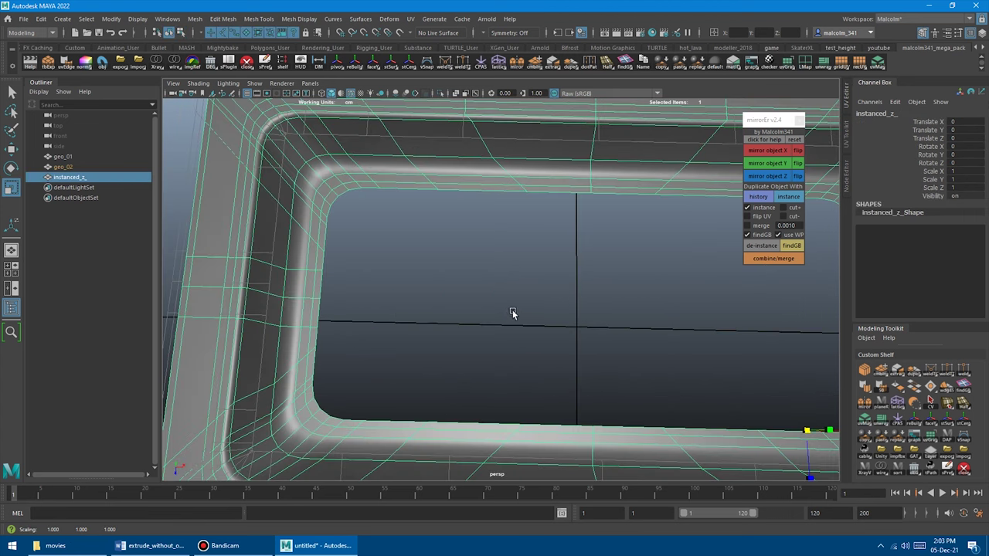
# Extrude the merged frame's inner border edge loop and scale it inward, including along Z, to narrow the opening
pyautogui.keyDown('alt'); pyautogui.moveTo(582, 288); pyautogui.dragTo(474, 287, button='right'); pyautogui.keyUp('alt')
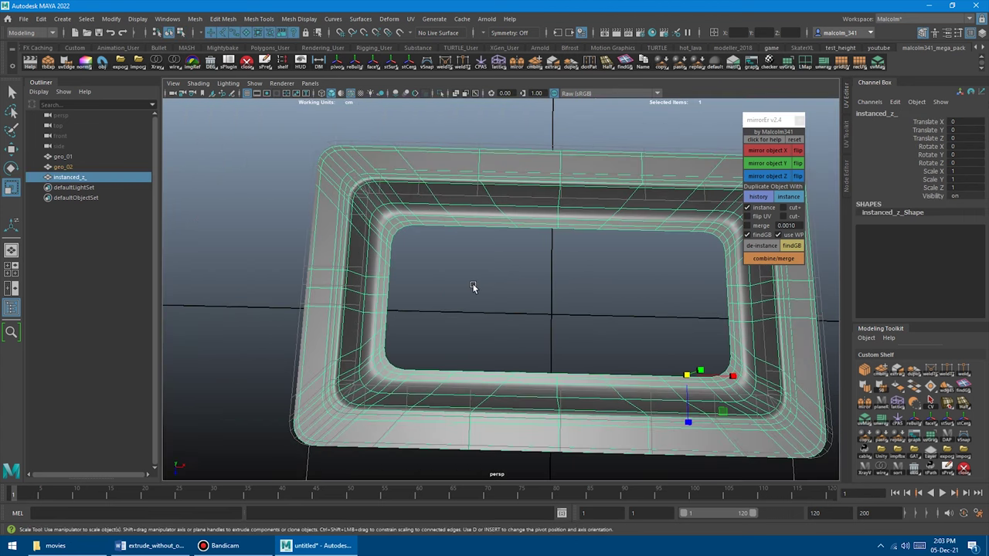
pyautogui.press('q')
pyautogui.press('F10')
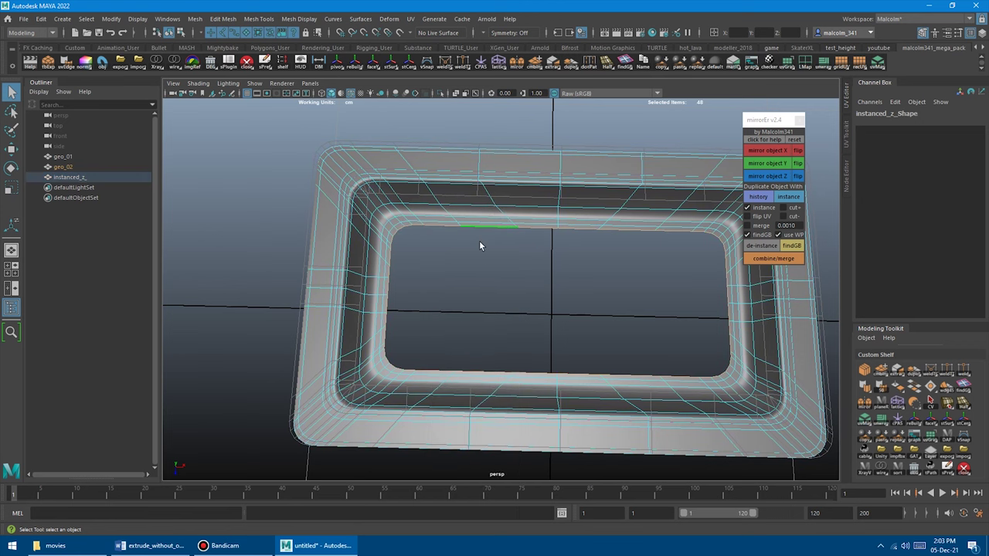
pyautogui.keyDown('shift'); pyautogui.moveTo(498, 255); pyautogui.dragTo(490, 293, button='right'); pyautogui.keyUp('shift')
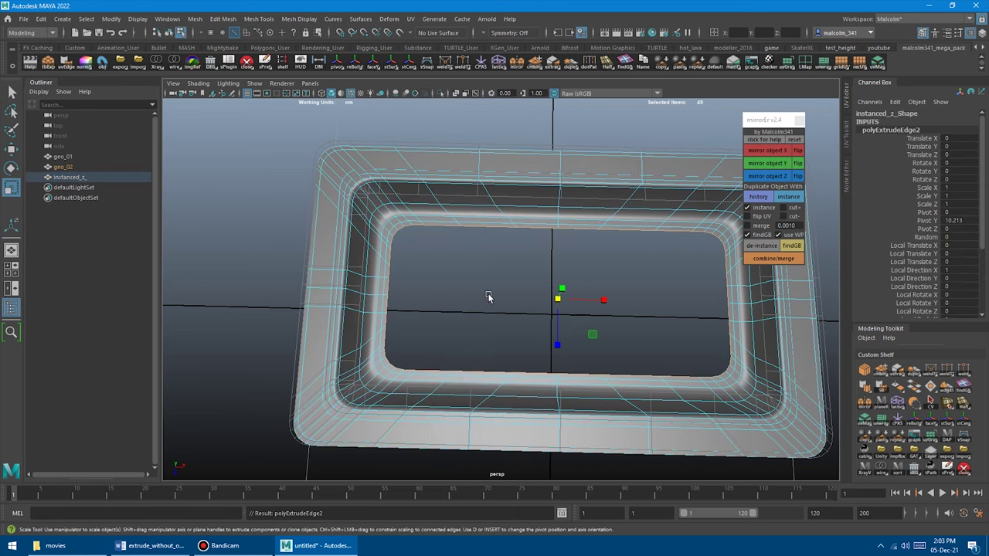
pyautogui.keyDown('alt'); pyautogui.moveTo(488, 297); pyautogui.dragTo(466, 322); pyautogui.keyUp('alt')
pyautogui.moveTo(538, 298); pyautogui.dragTo(532, 295)
pyautogui.moveTo(495, 338); pyautogui.dragTo(497, 311)
# Adjust the extruded inner edge loop's scale along X to balance the border width around the opening
pyautogui.keyDown('alt'); pyautogui.moveTo(447, 299); pyautogui.dragTo(486, 302, button='middle'); pyautogui.keyUp('alt')
pyautogui.keyDown('alt'); pyautogui.moveTo(486, 302); pyautogui.dragTo(571, 307, button='right'); pyautogui.keyUp('alt')
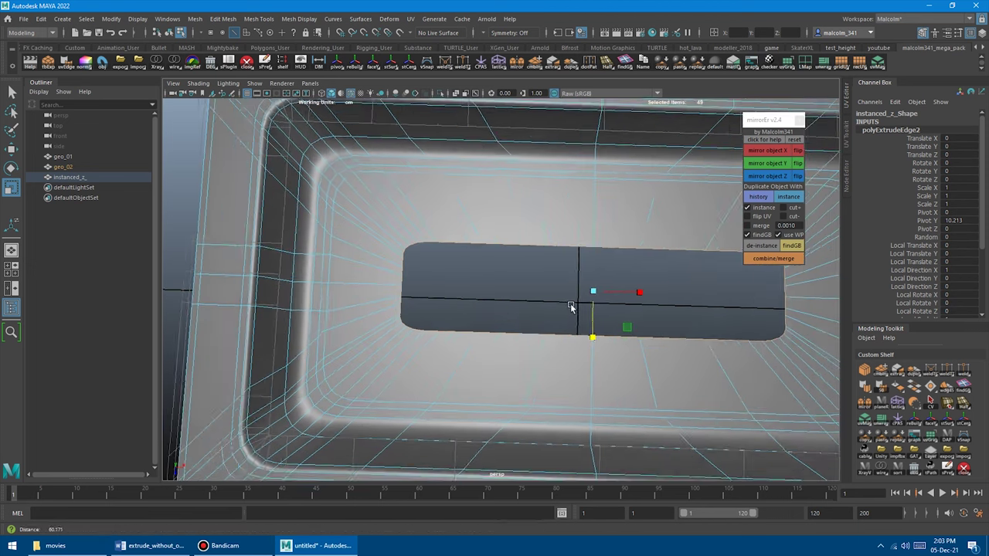
pyautogui.keyDown('alt'); pyautogui.moveTo(396, 292); pyautogui.dragTo(452, 309, button='middle'); pyautogui.keyUp('alt')
pyautogui.keyDown('alt'); pyautogui.moveTo(453, 309); pyautogui.dragTo(474, 285, button='right'); pyautogui.keyUp('alt')
pyautogui.keyDown('alt'); pyautogui.moveTo(647, 312); pyautogui.dragTo(574, 309, button='middle'); pyautogui.keyUp('alt')
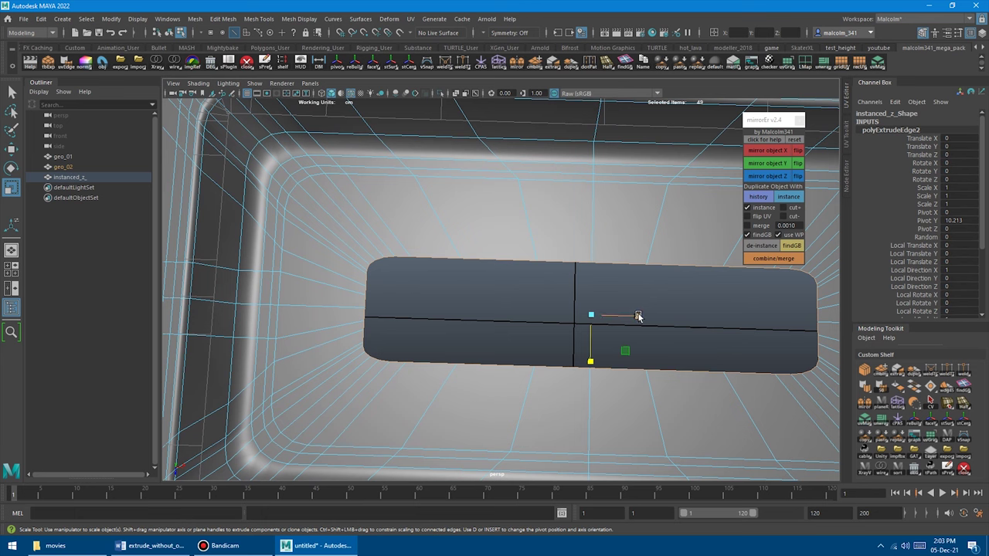
pyautogui.moveTo(639, 316); pyautogui.dragTo(638, 316)
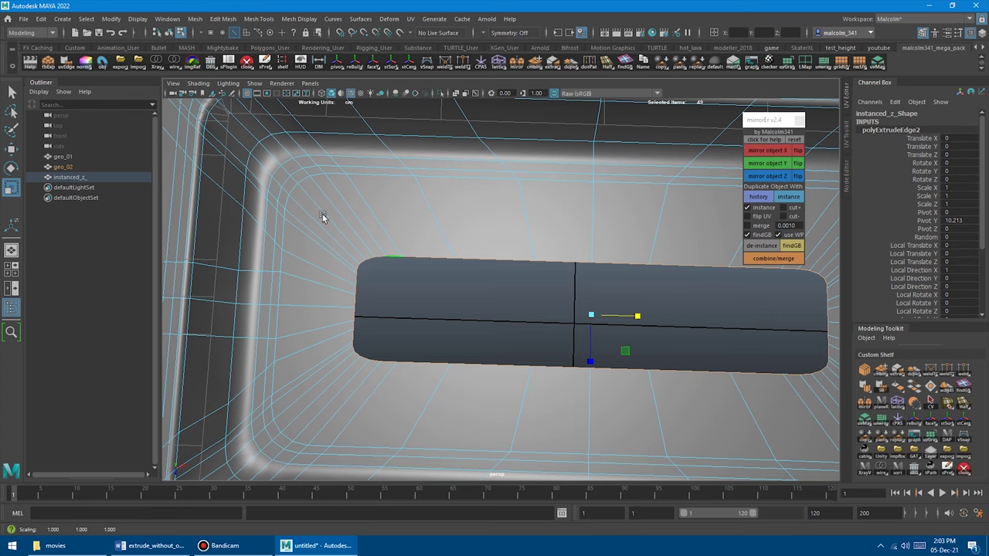
pyautogui.moveTo(637, 316)
pyautogui.mouseDown()
pyautogui.moveTo(609, 319)
pyautogui.moveTo(633, 319)
pyautogui.mouseUp()
# Inspect the smoothed frame's corners and scaled inner border from several angles
pyautogui.keyDown('alt'); pyautogui.moveTo(533, 314); pyautogui.dragTo(461, 306, button='right'); pyautogui.keyUp('alt')
pyautogui.press('q')
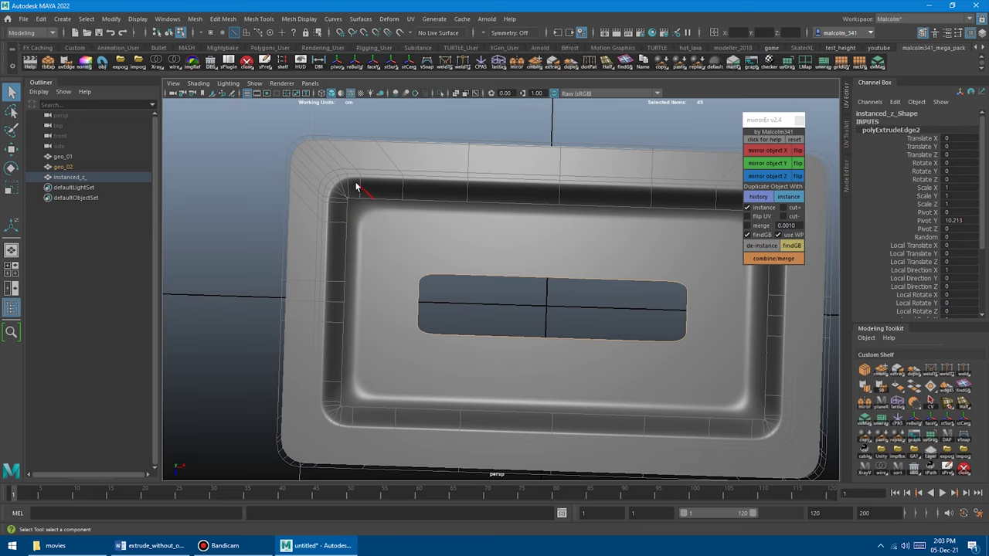
pyautogui.keyDown('alt'); pyautogui.moveTo(329, 173); pyautogui.dragTo(550, 278, button='right'); pyautogui.keyUp('alt')
pyautogui.keyDown('alt'); pyautogui.moveTo(550, 278); pyautogui.dragTo(573, 266); pyautogui.keyUp('alt')
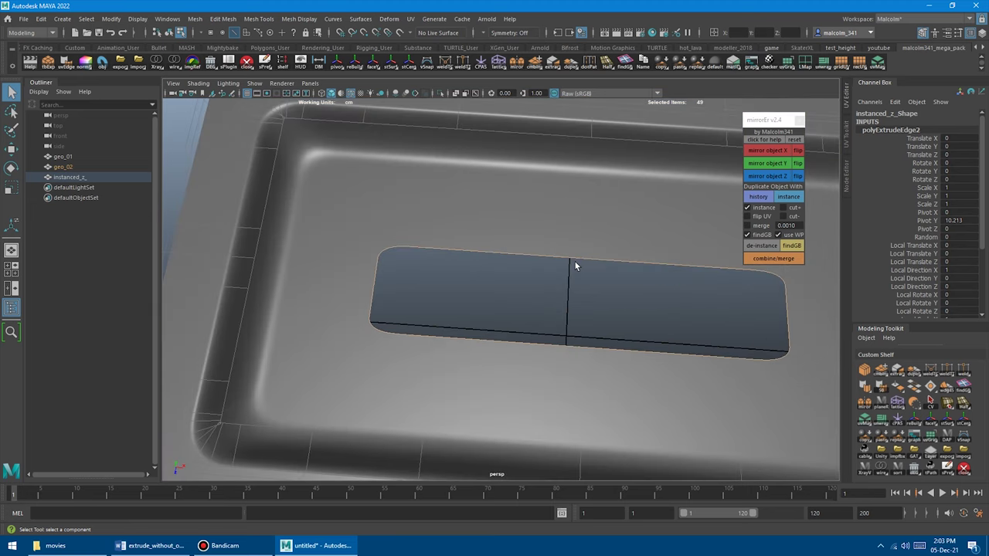
pyautogui.keyDown('alt'); pyautogui.moveTo(574, 263); pyautogui.dragTo(489, 265, button='right'); pyautogui.keyUp('alt')
pyautogui.keyDown('alt'); pyautogui.moveTo(489, 266); pyautogui.dragTo(529, 261); pyautogui.keyUp('alt')
pyautogui.keyDown('alt'); pyautogui.moveTo(529, 261); pyautogui.dragTo(562, 263, button='right'); pyautogui.keyUp('alt')
pyautogui.keyDown('alt'); pyautogui.moveTo(561, 263); pyautogui.dragTo(541, 266); pyautogui.keyUp('alt')
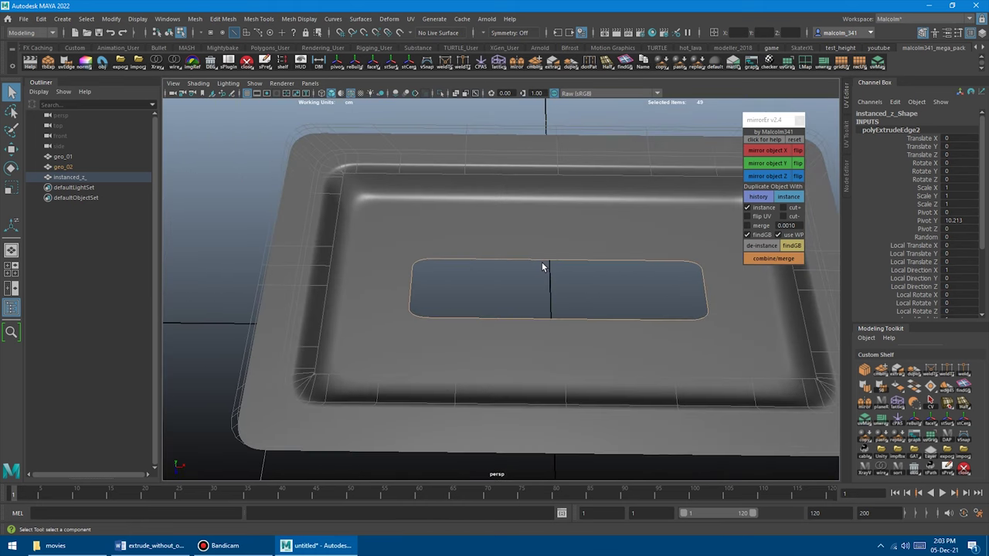